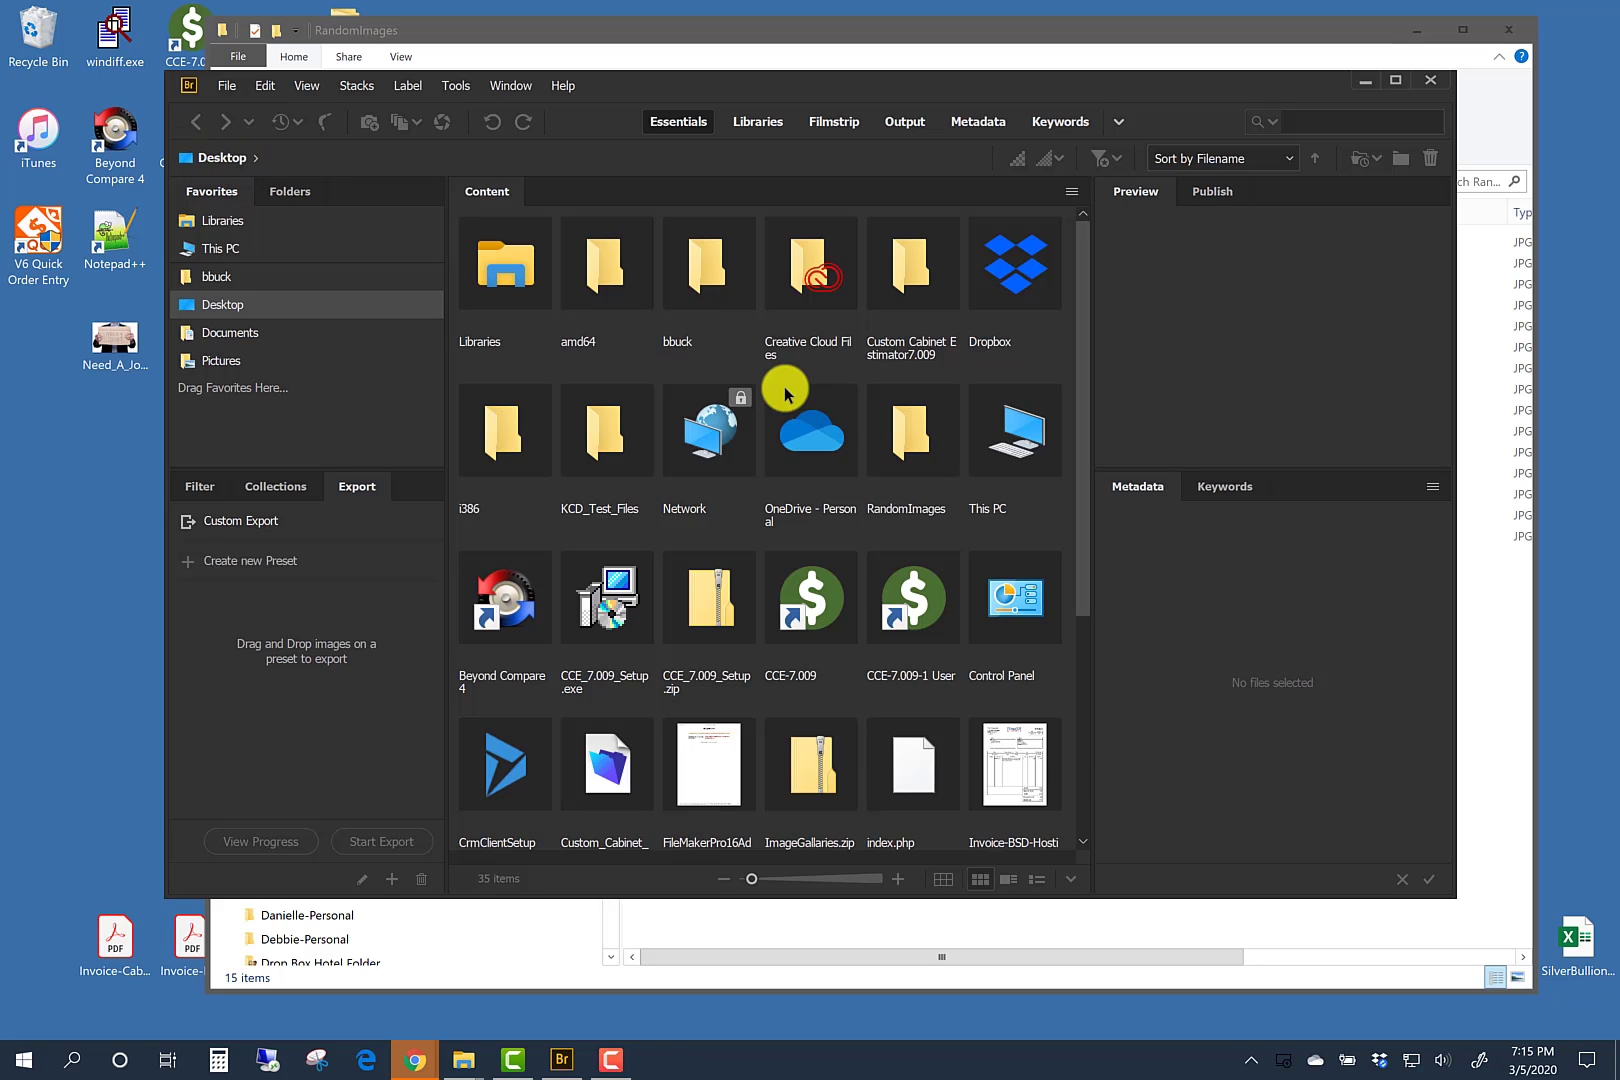
# Step: Open the RandomImages folder on the Desktop and select all of its images
pyautogui.doubleClick(908, 458)
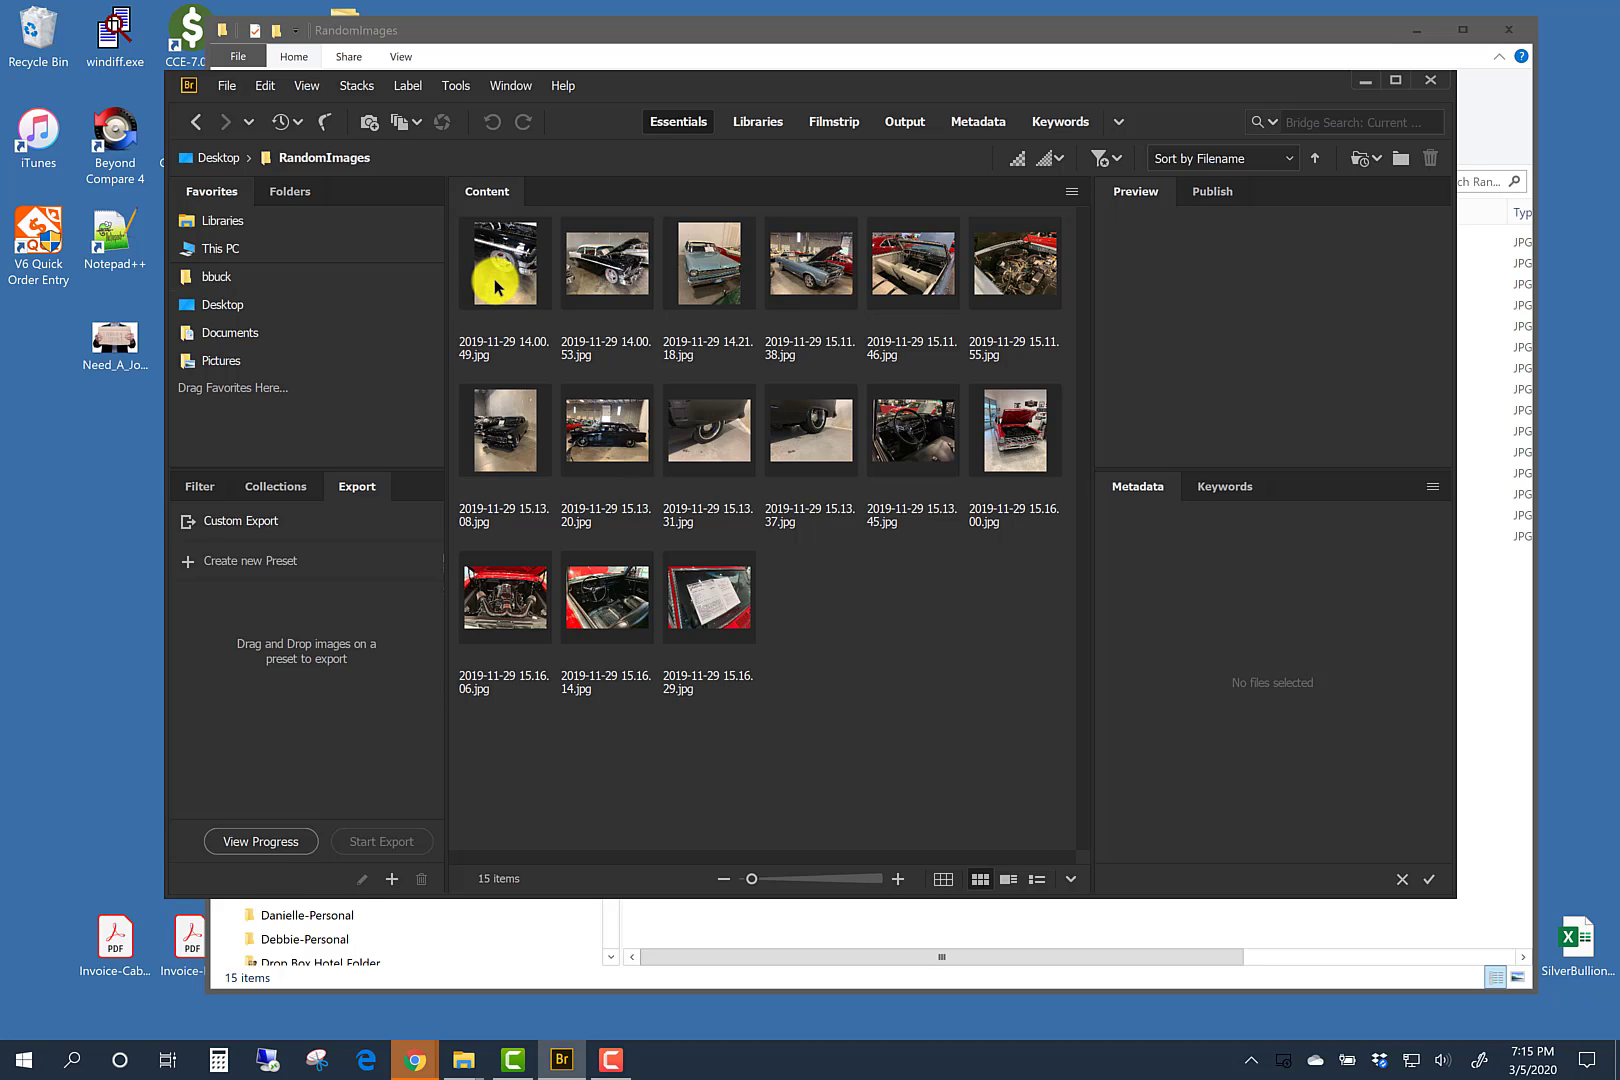
pyautogui.click(492, 320)
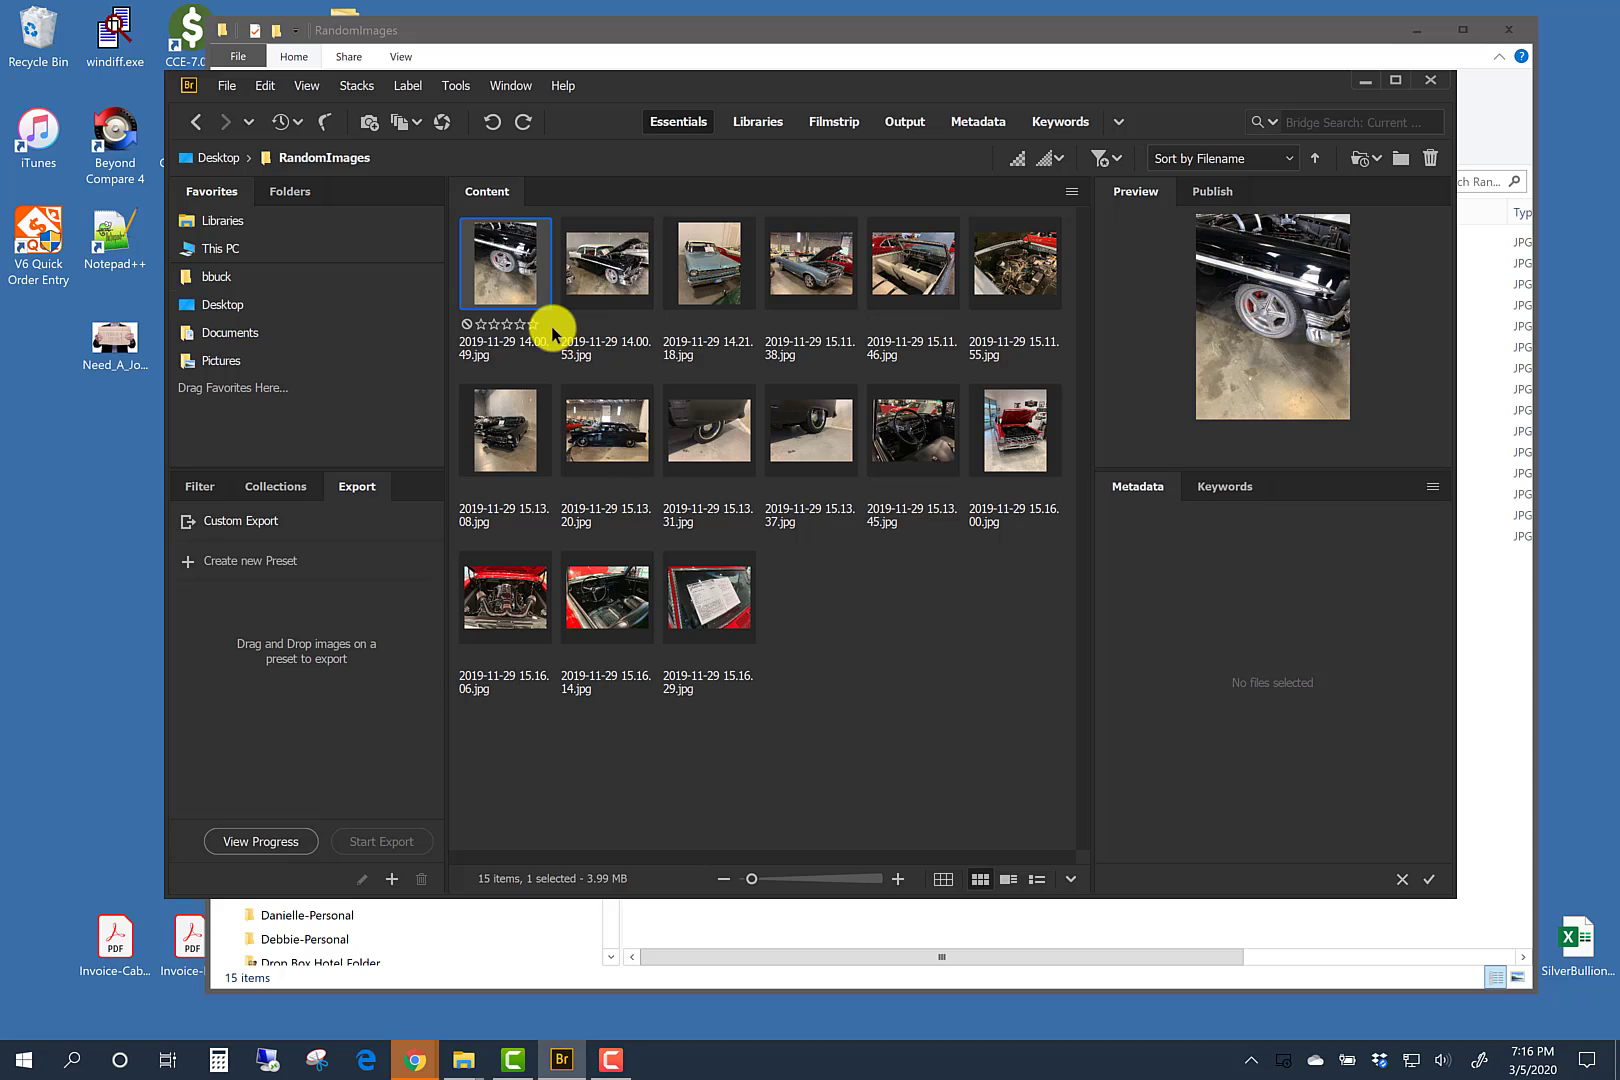
pyautogui.moveTo(647, 333); pyautogui.dragTo(1047, 698)
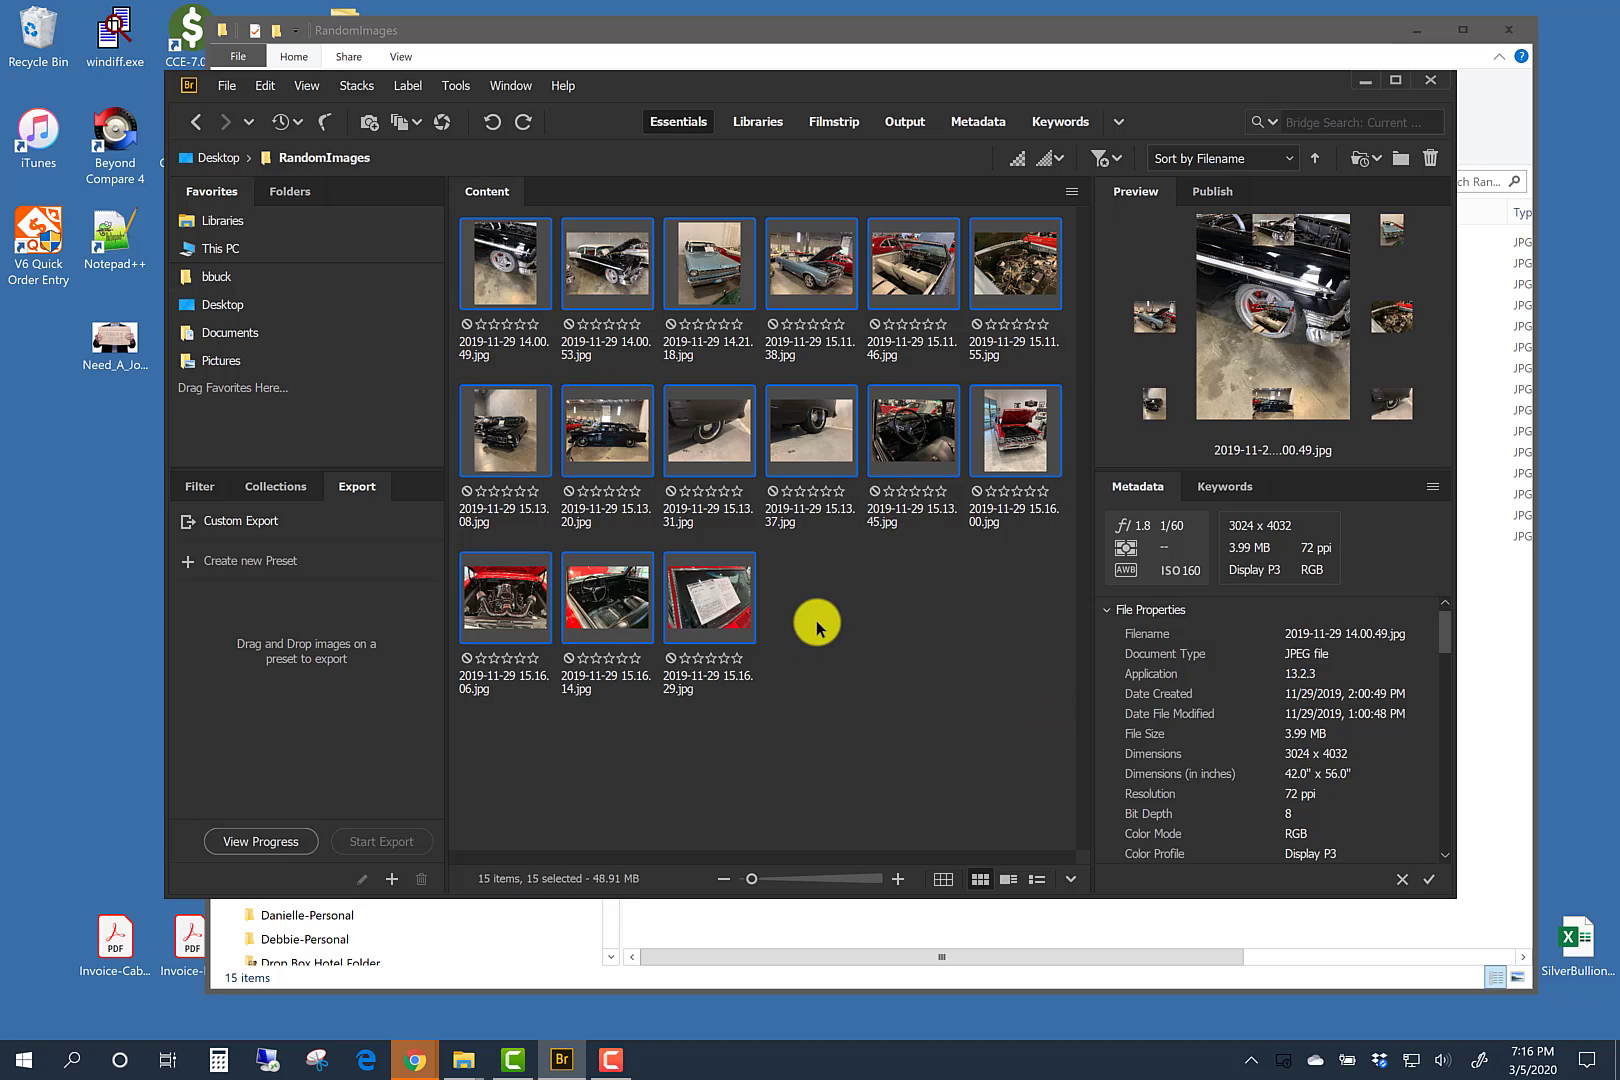
pyautogui.click(810, 630)
pyautogui.click(511, 266)
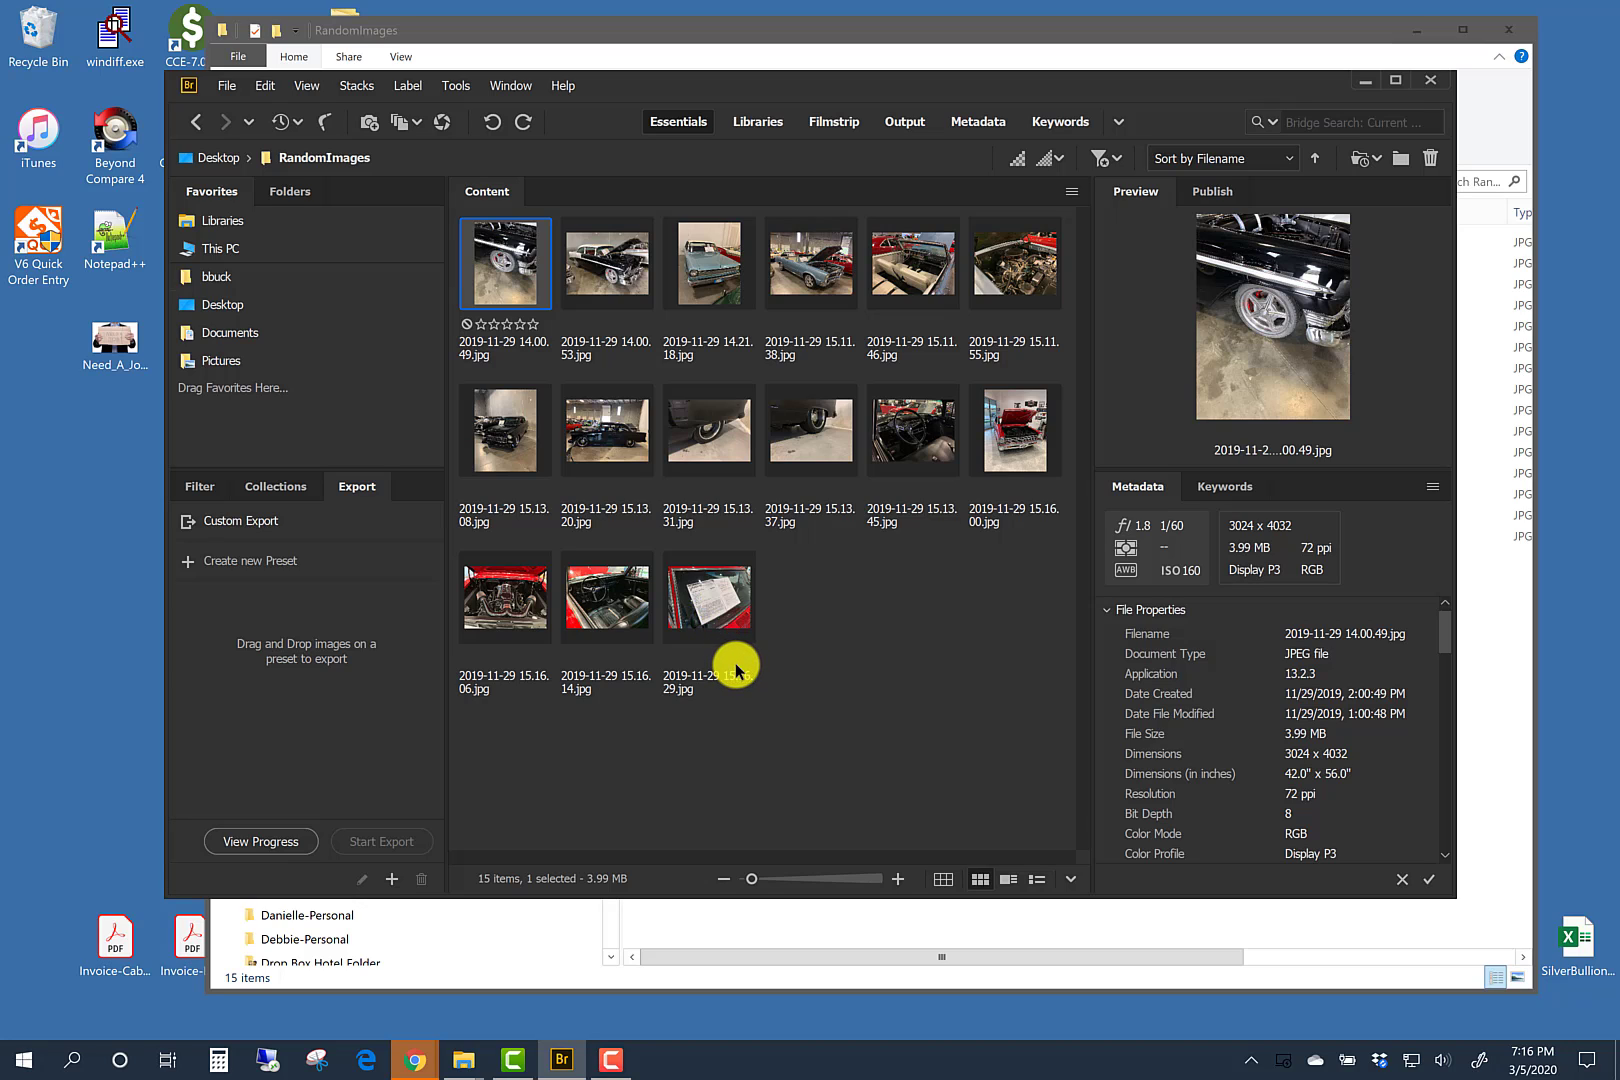
pyautogui.hotkey('ctrl', 'a')
pyautogui.hotkey('ctrl', 'o')
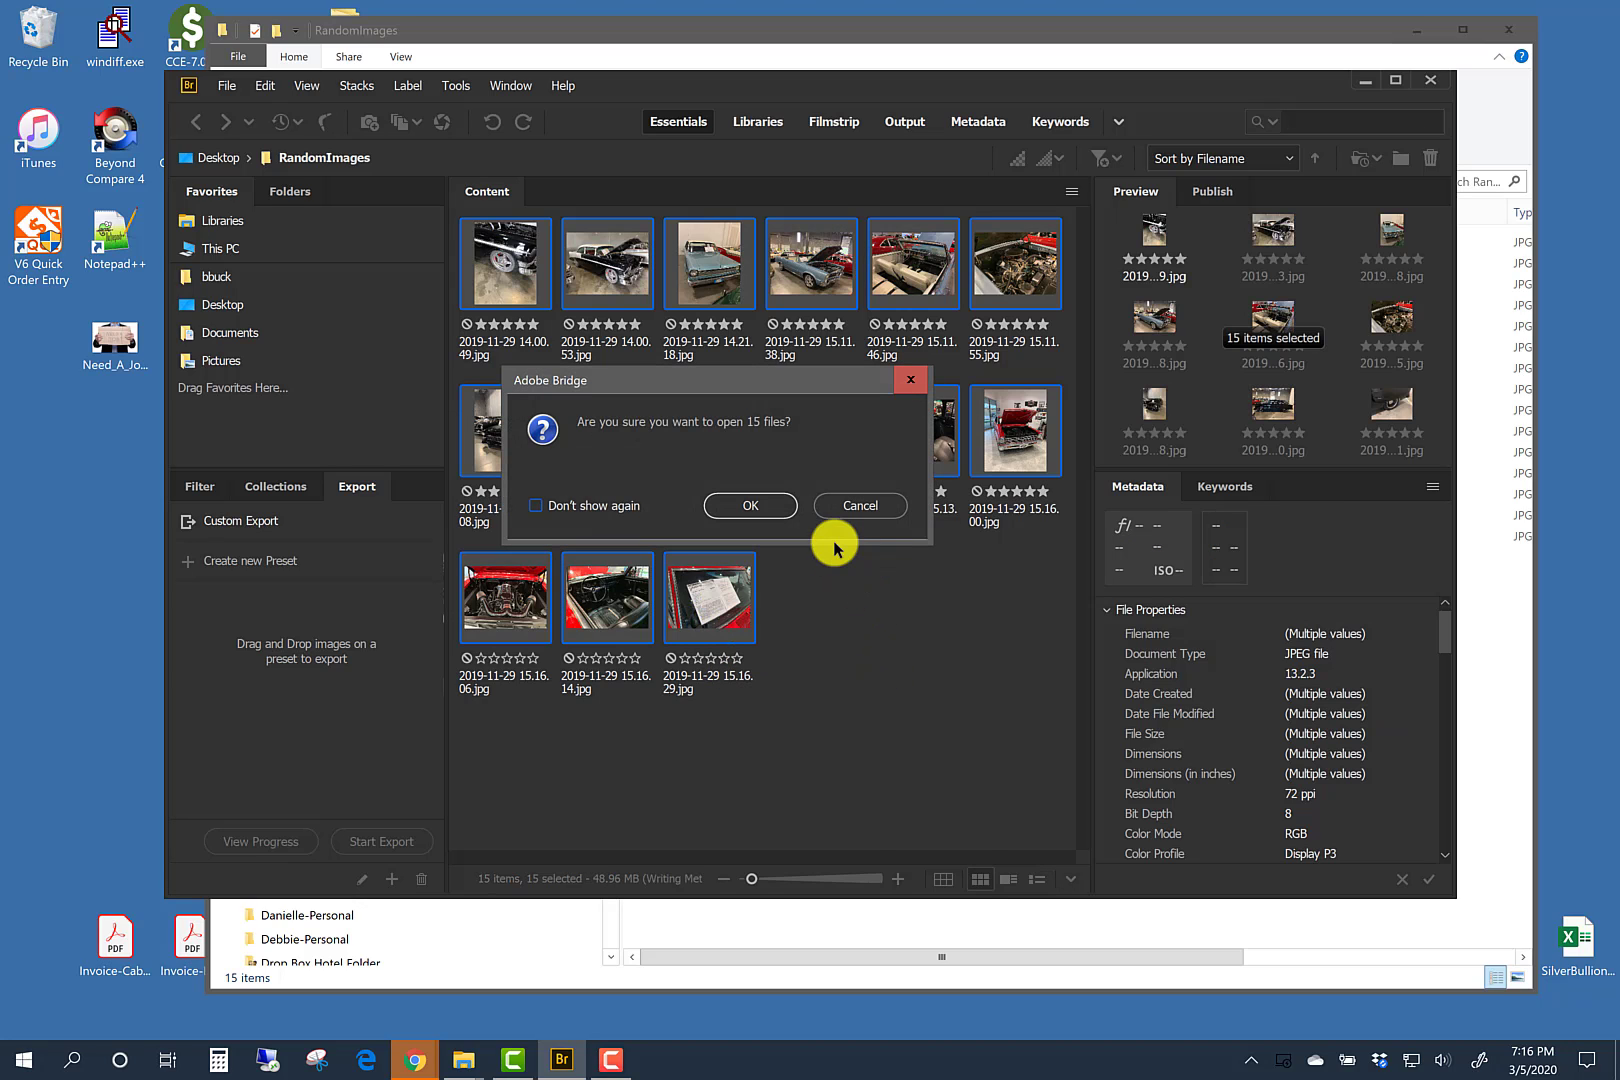
pyautogui.click(845, 506)
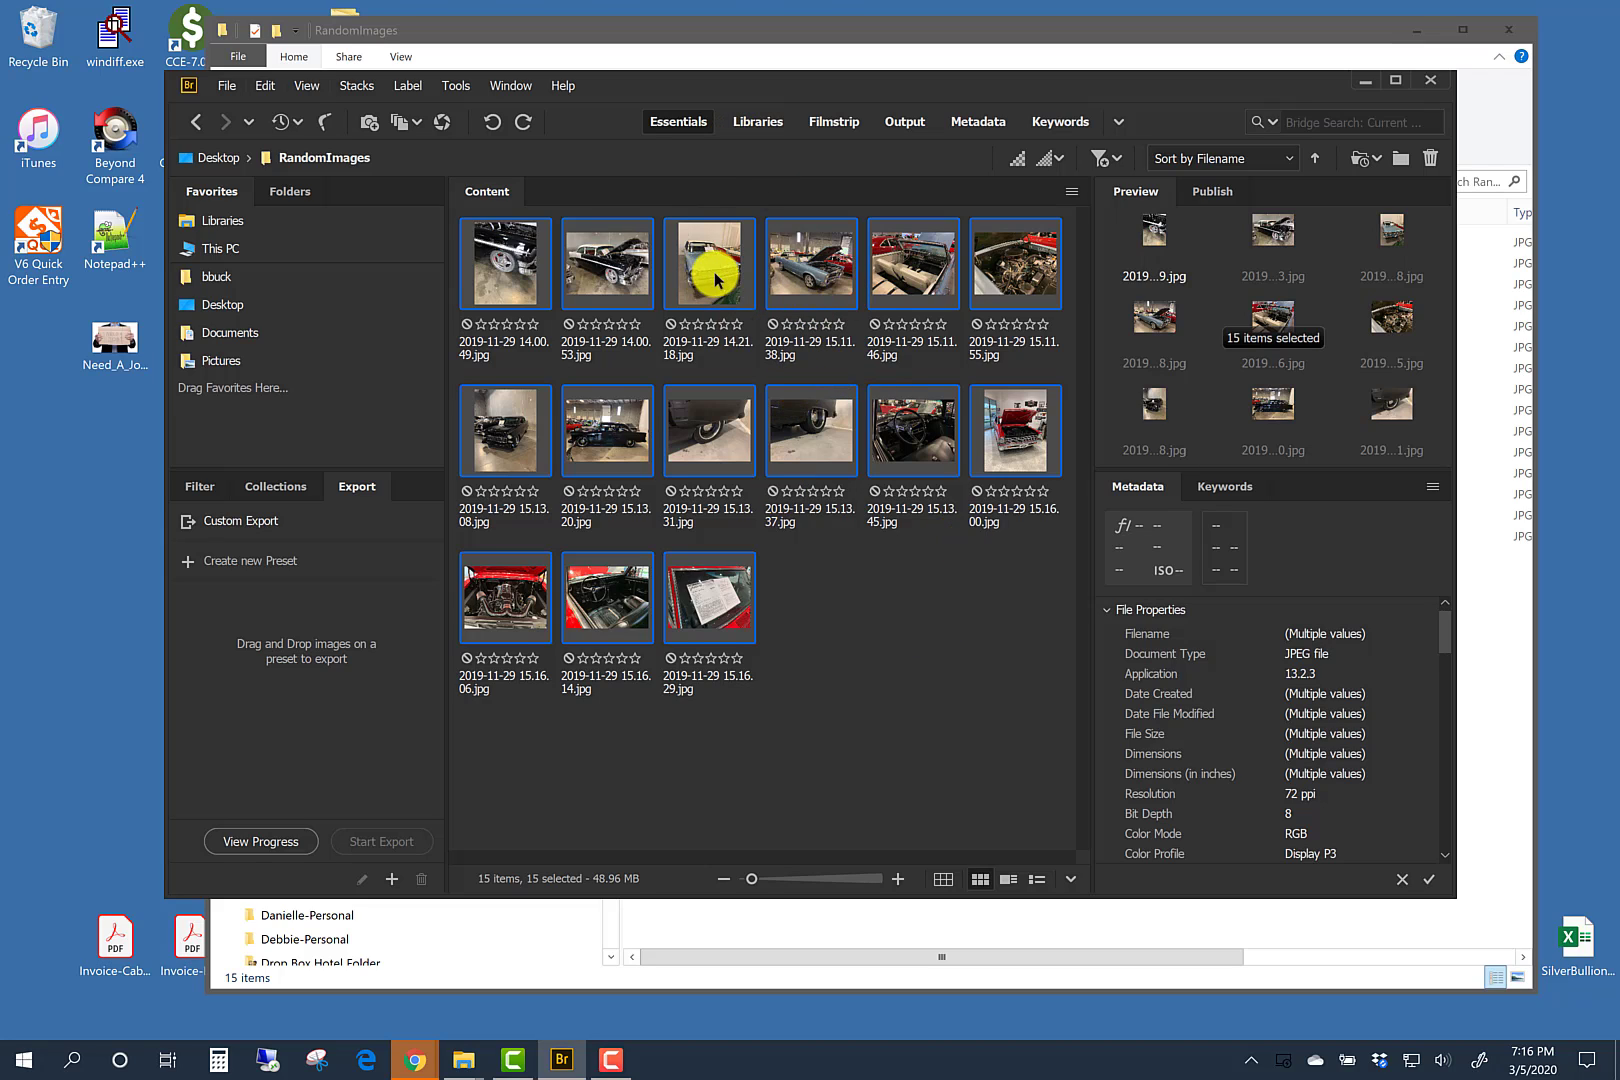
pyautogui.rightClick(709, 339)
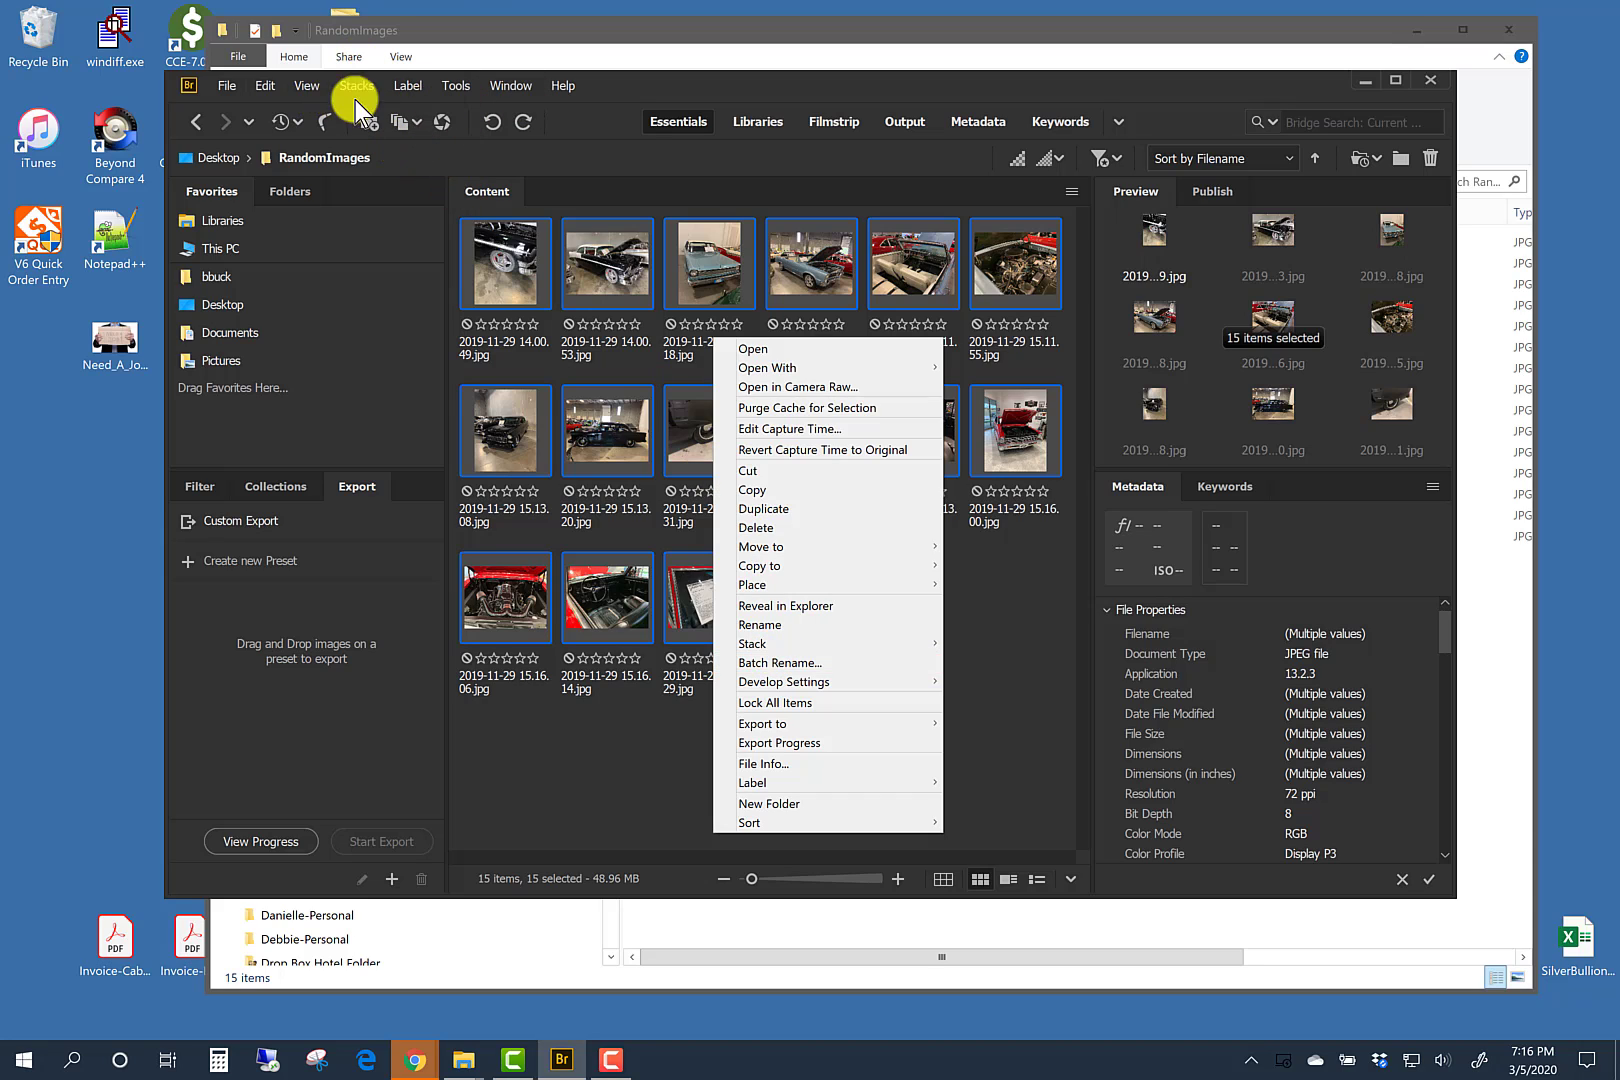
pyautogui.click(1005, 604)
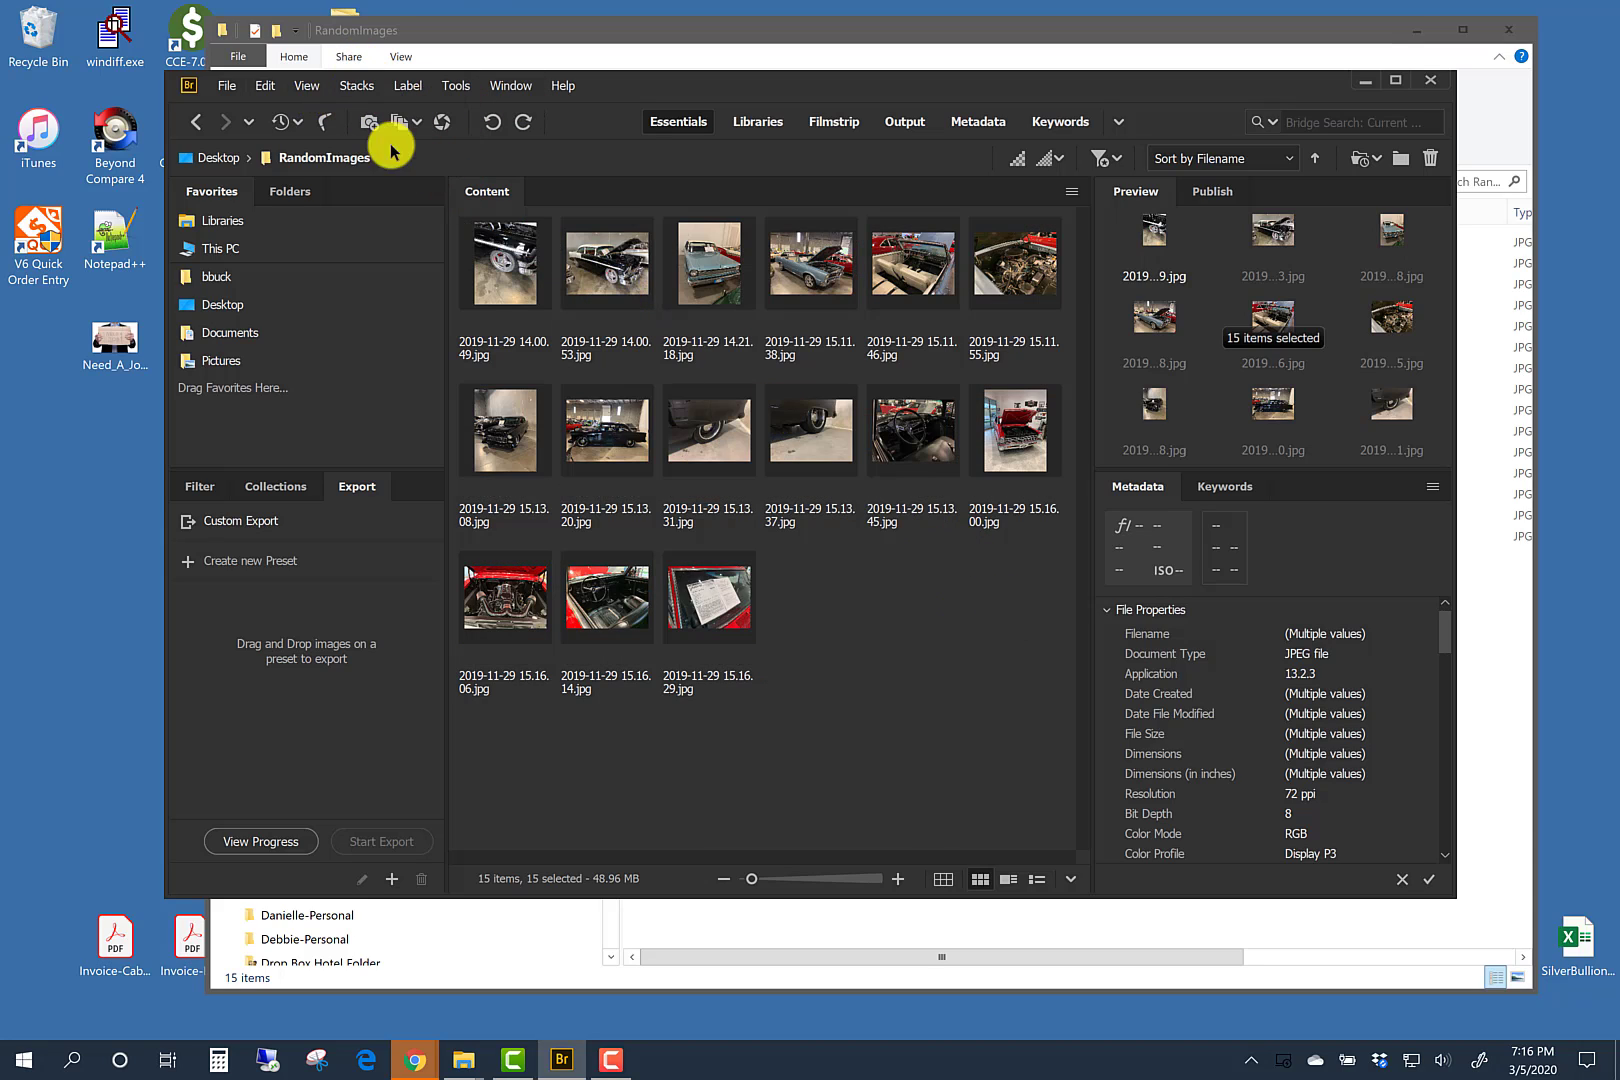
# Step: Batch rename all images in the same folder to ClassicCars, an underscore and a two-digit sequence number starting at 1
pyautogui.hotkey('ctrl', 'a')
pyautogui.click(455, 87)
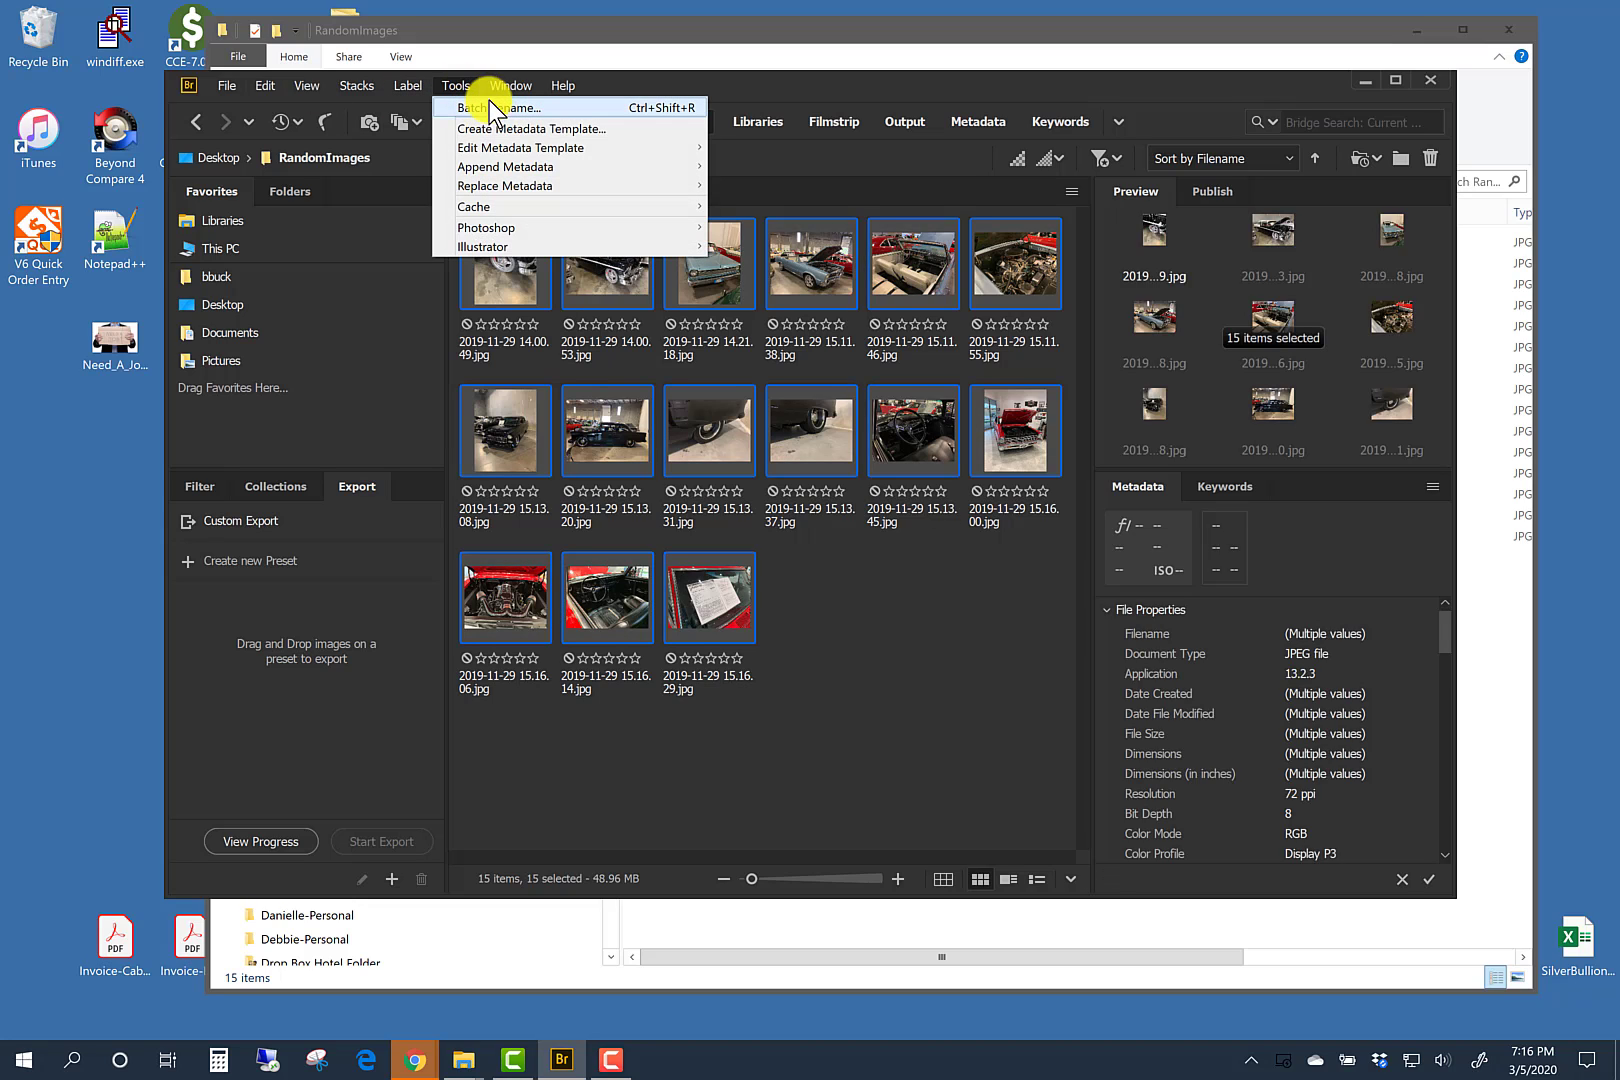
pyautogui.click(489, 107)
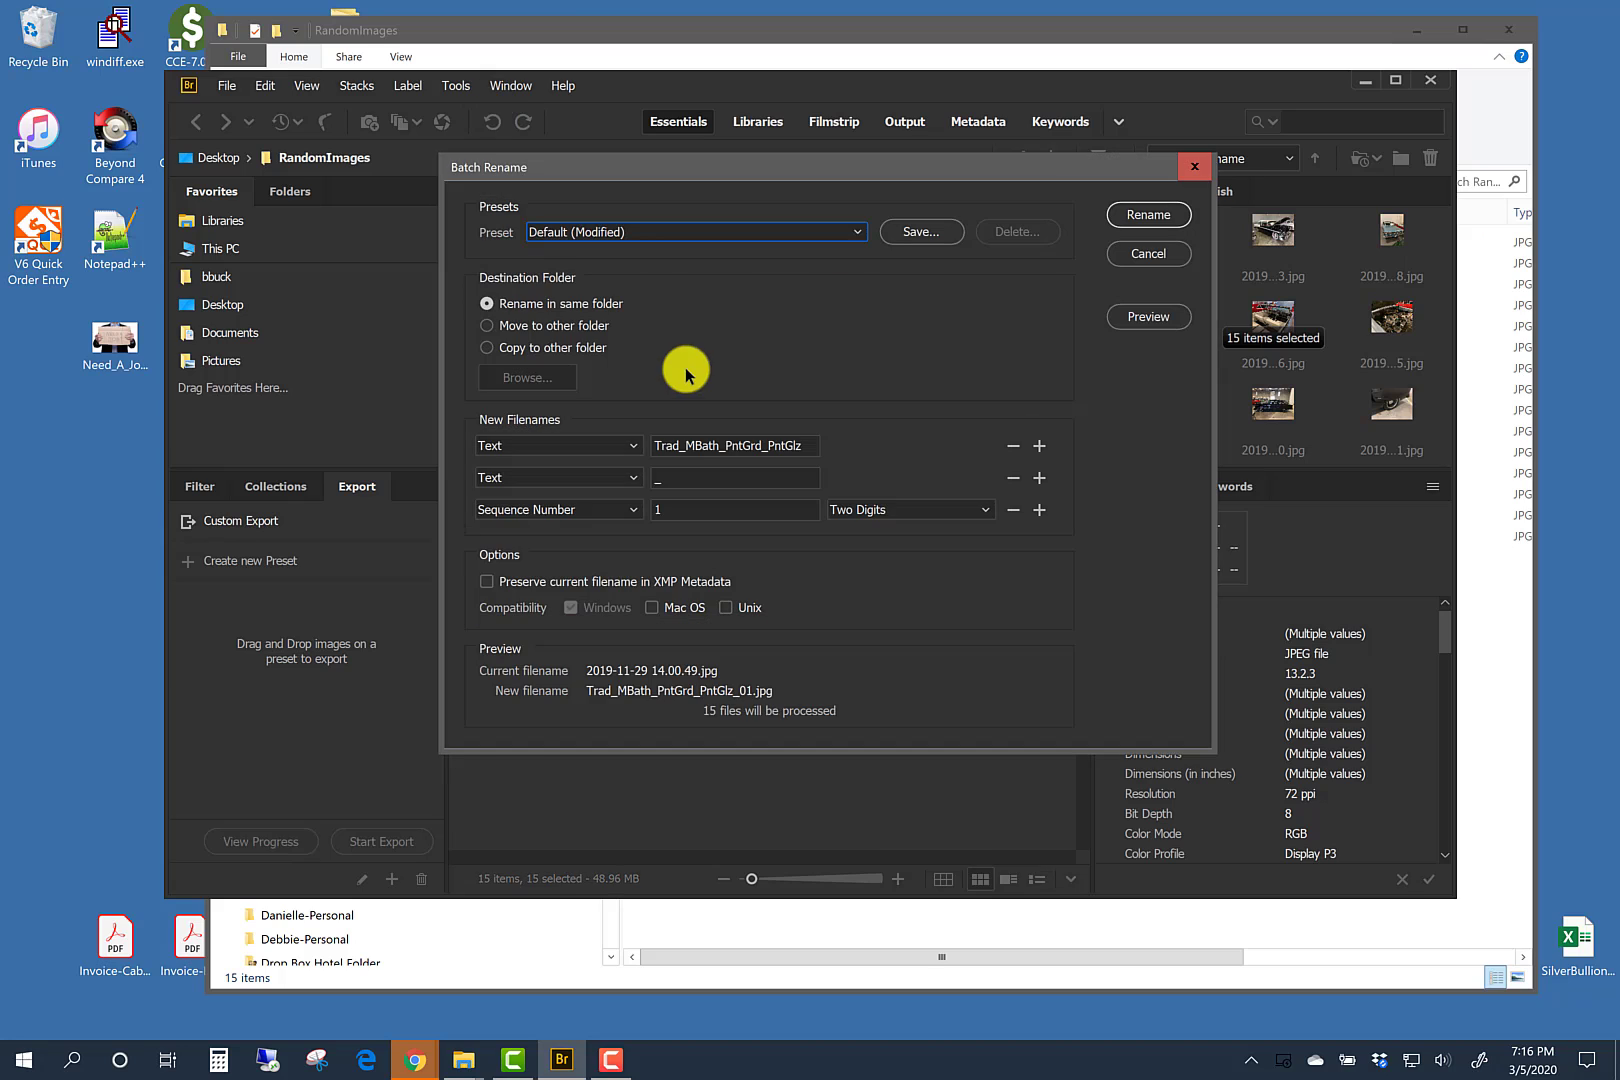
pyautogui.doubleClick(786, 450)
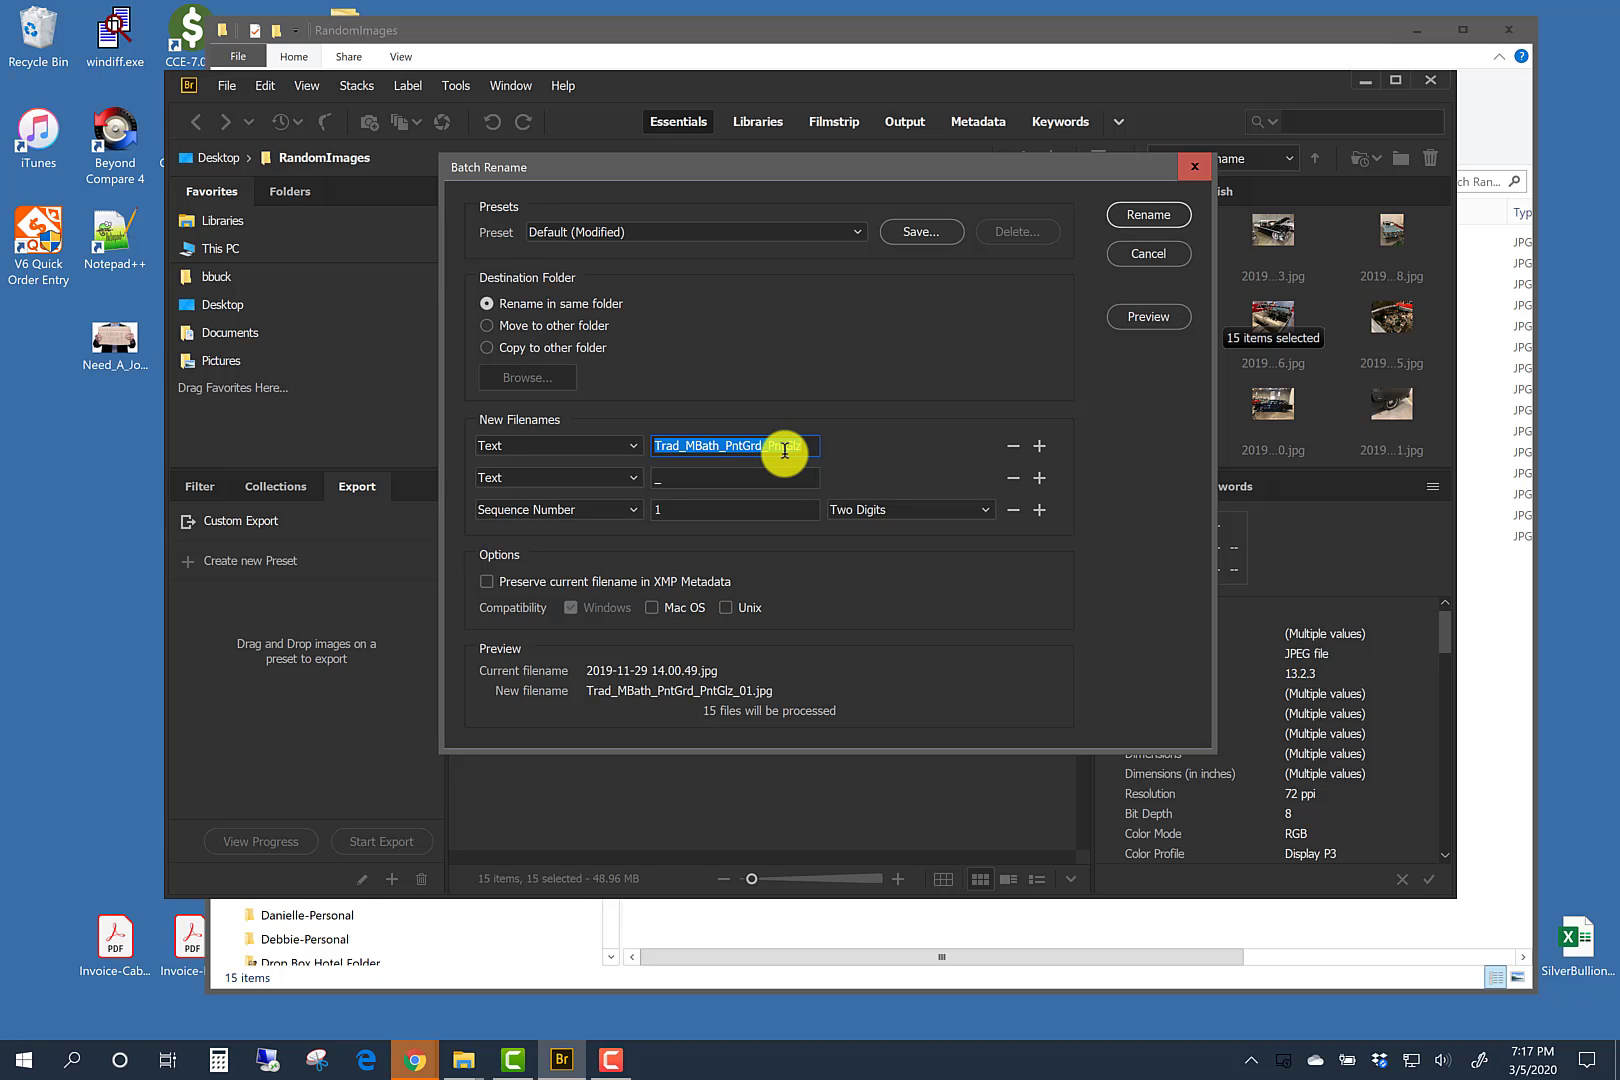
pyautogui.write('ClassicCars')
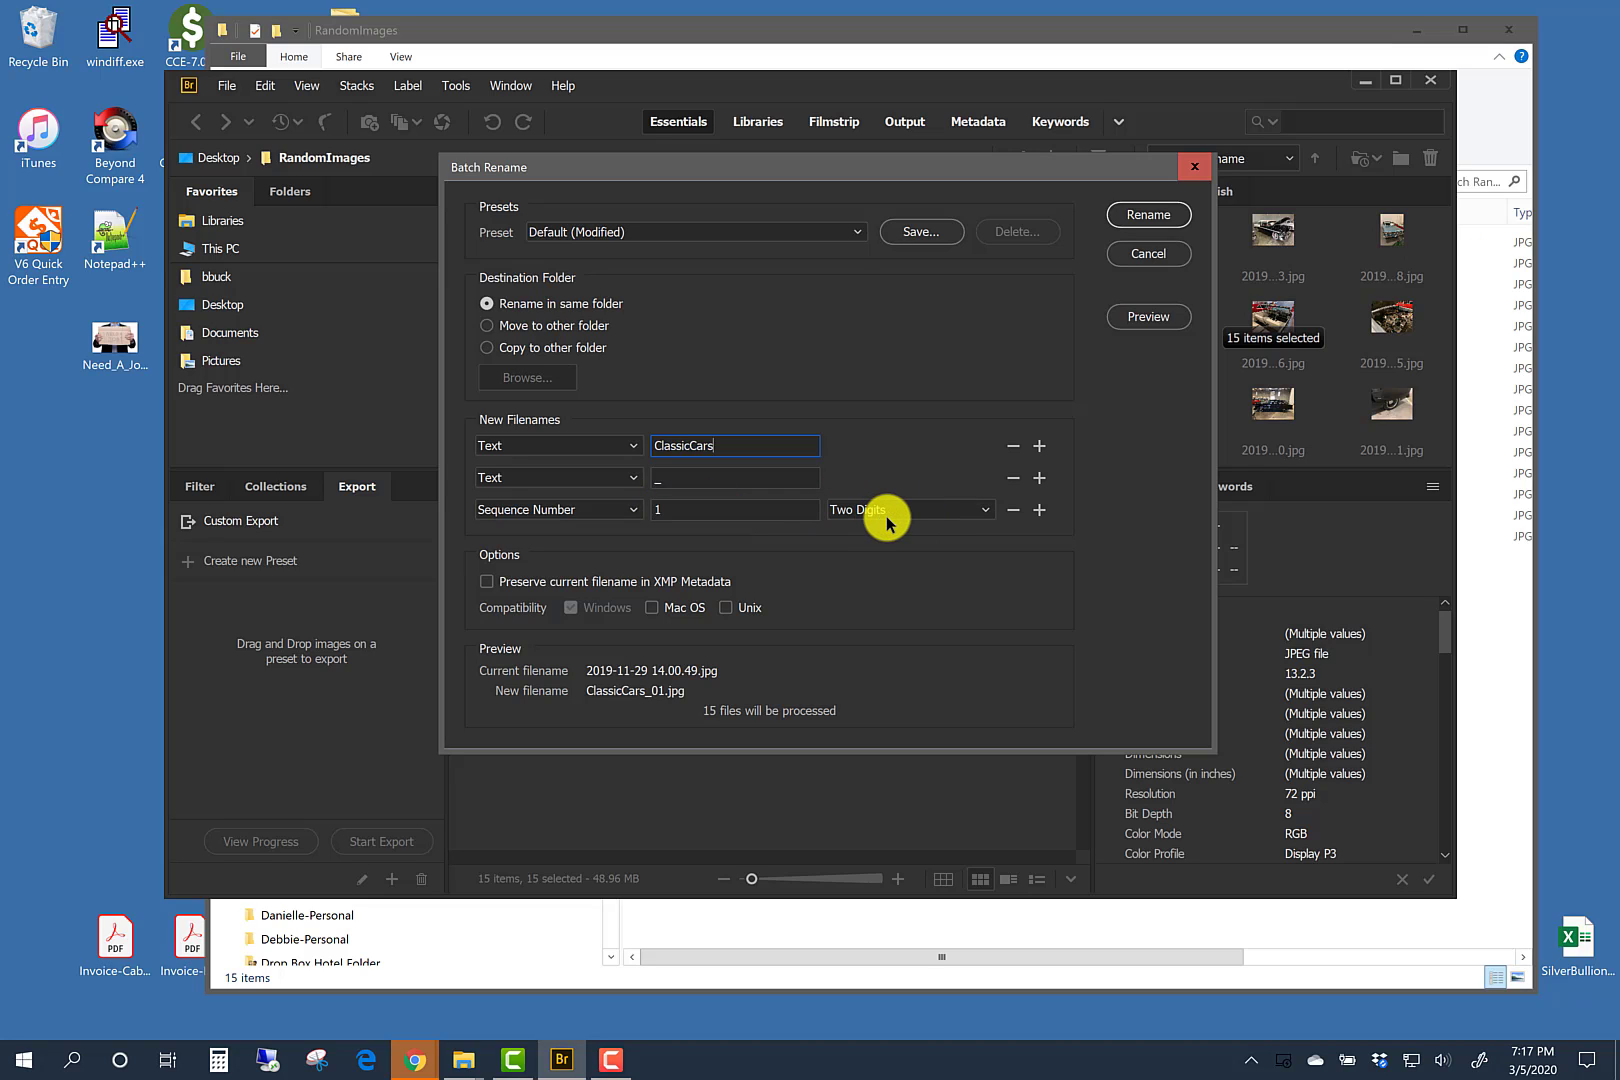
pyautogui.click(713, 509)
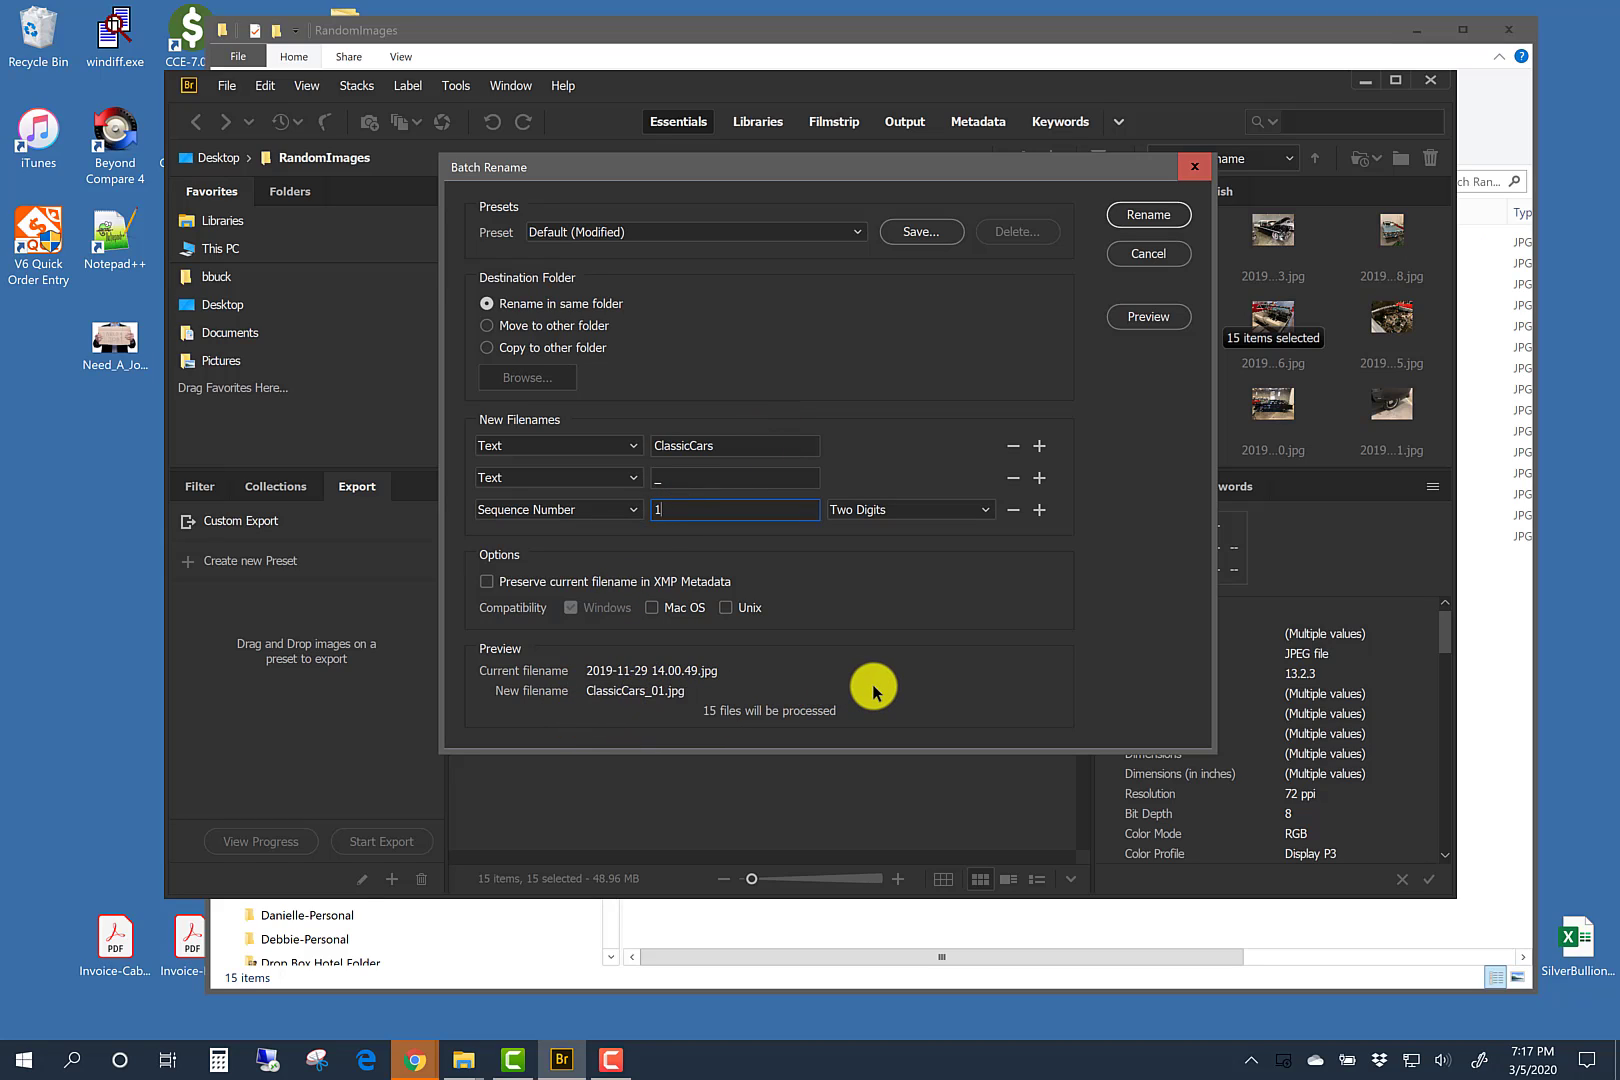
pyautogui.click(1158, 213)
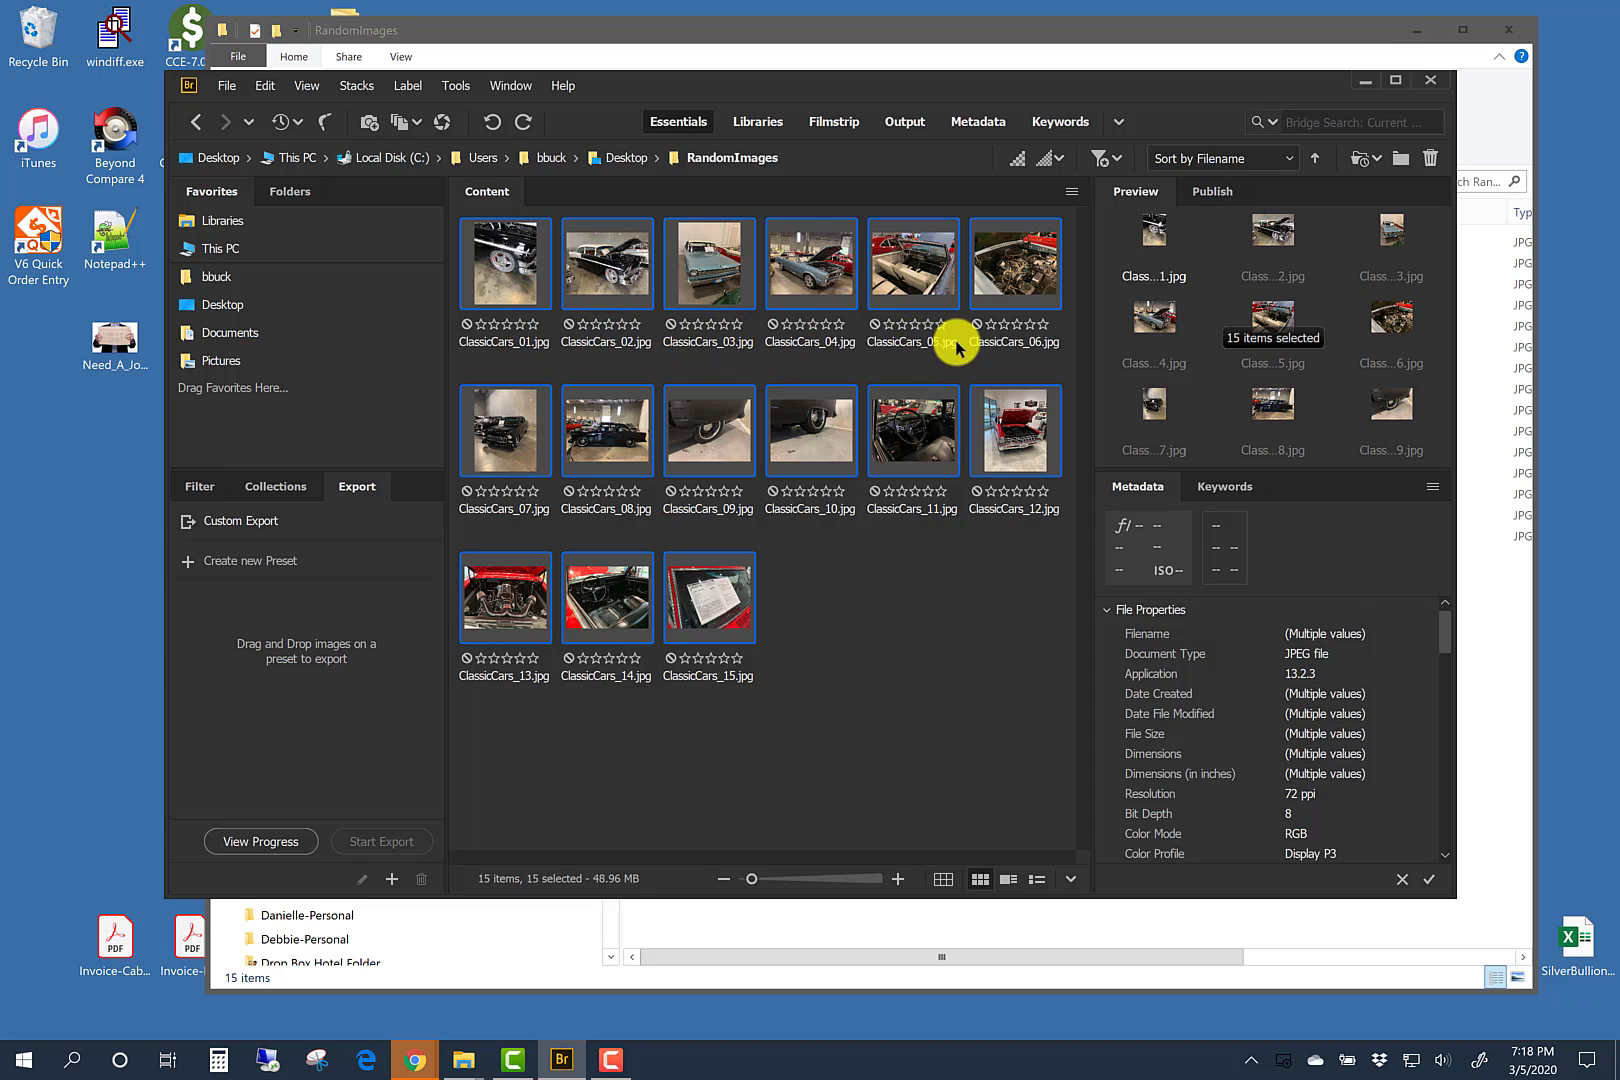
pyautogui.click(871, 660)
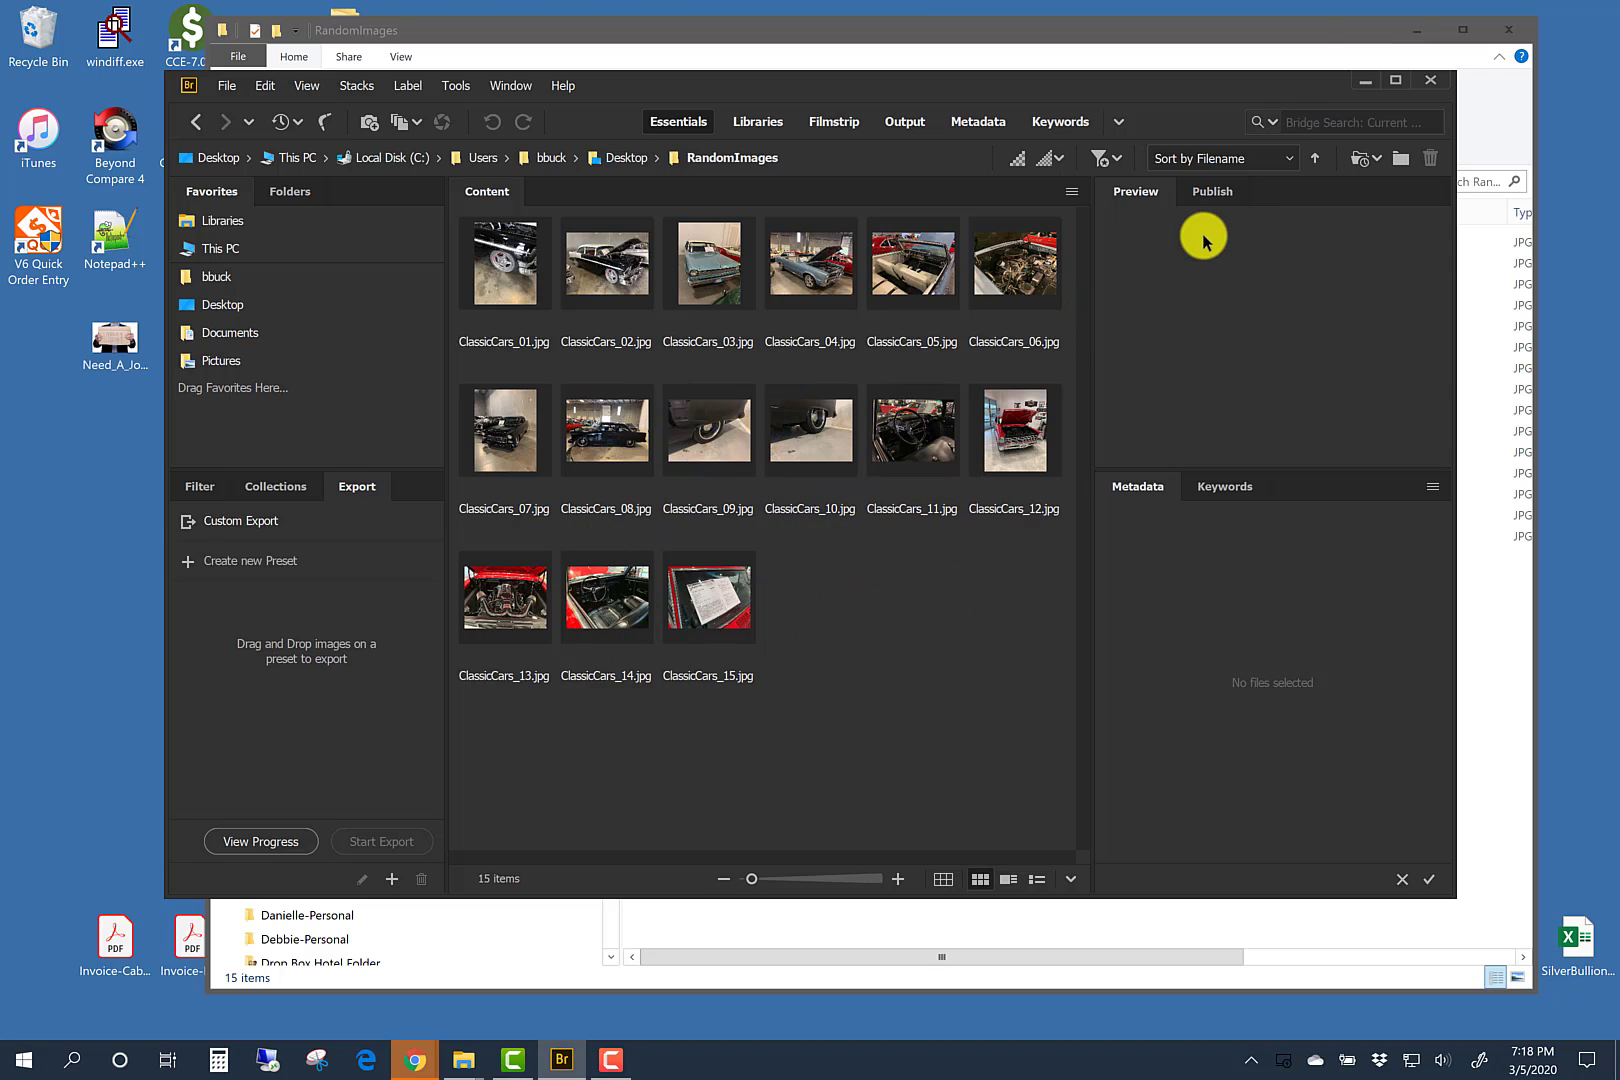
# Step: Switch to the WordPress admin in Chrome and create a new FooGallery gallery titled Classic Cars
pyautogui.click(1365, 91)
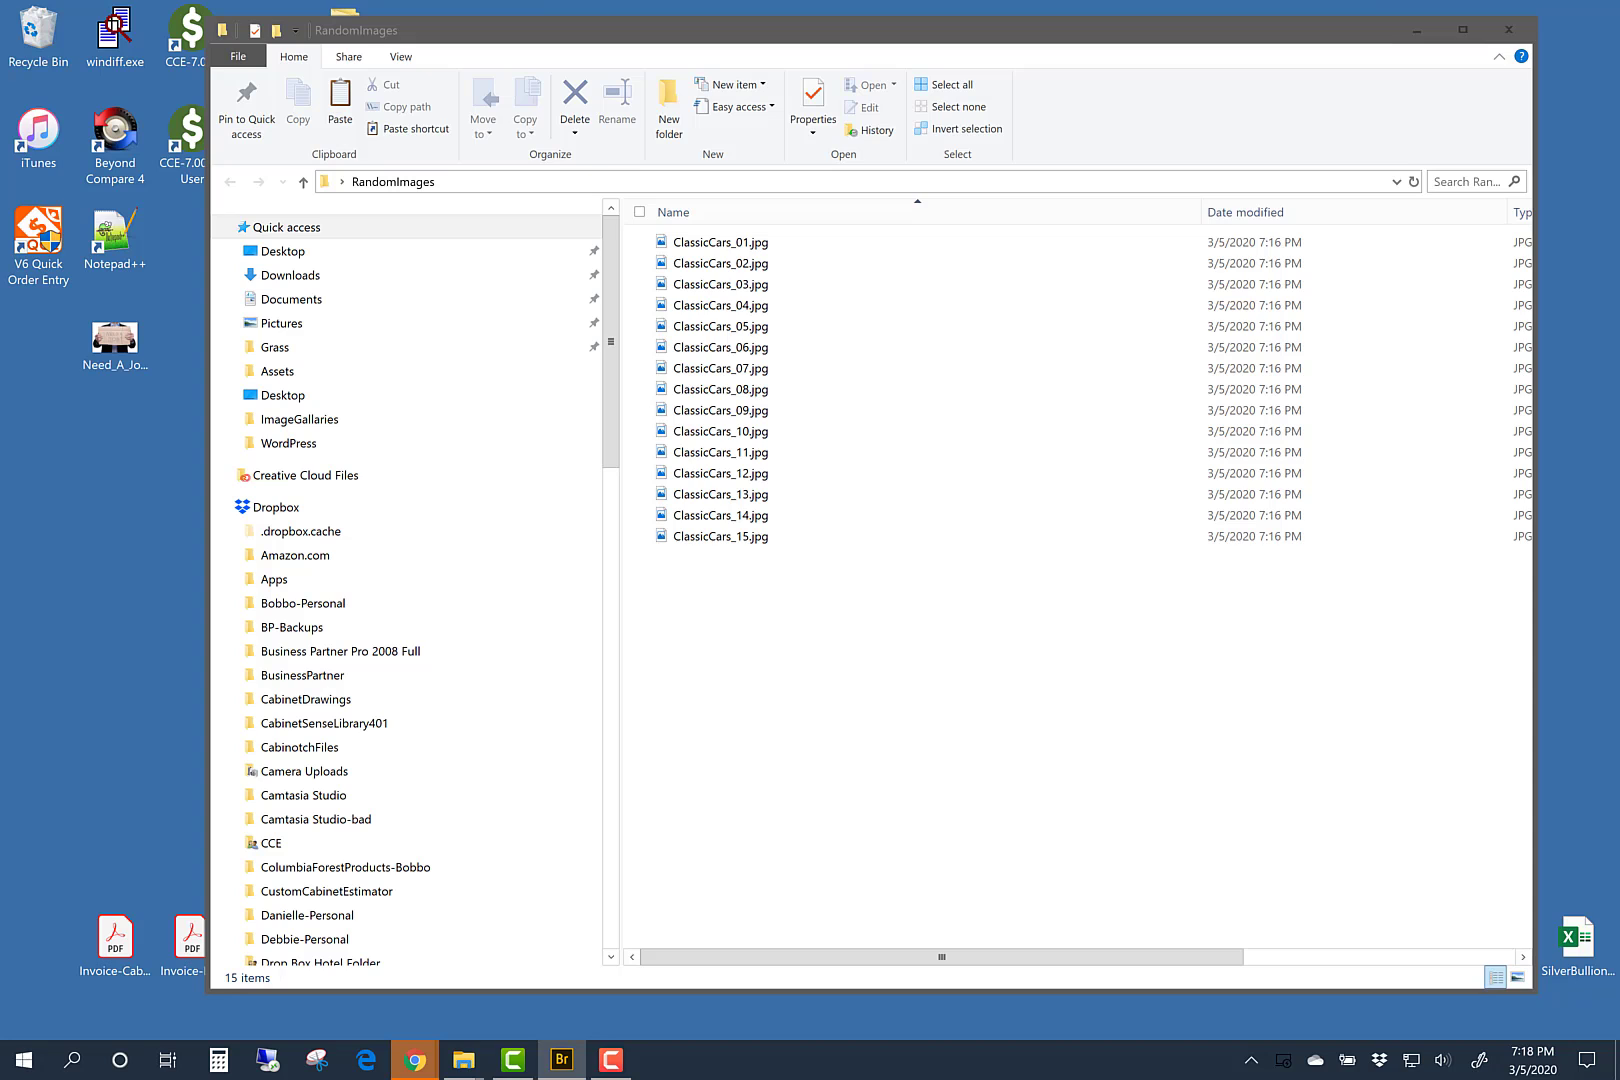
pyautogui.moveTo(0, 514); pyautogui.dragTo(1056, 147)
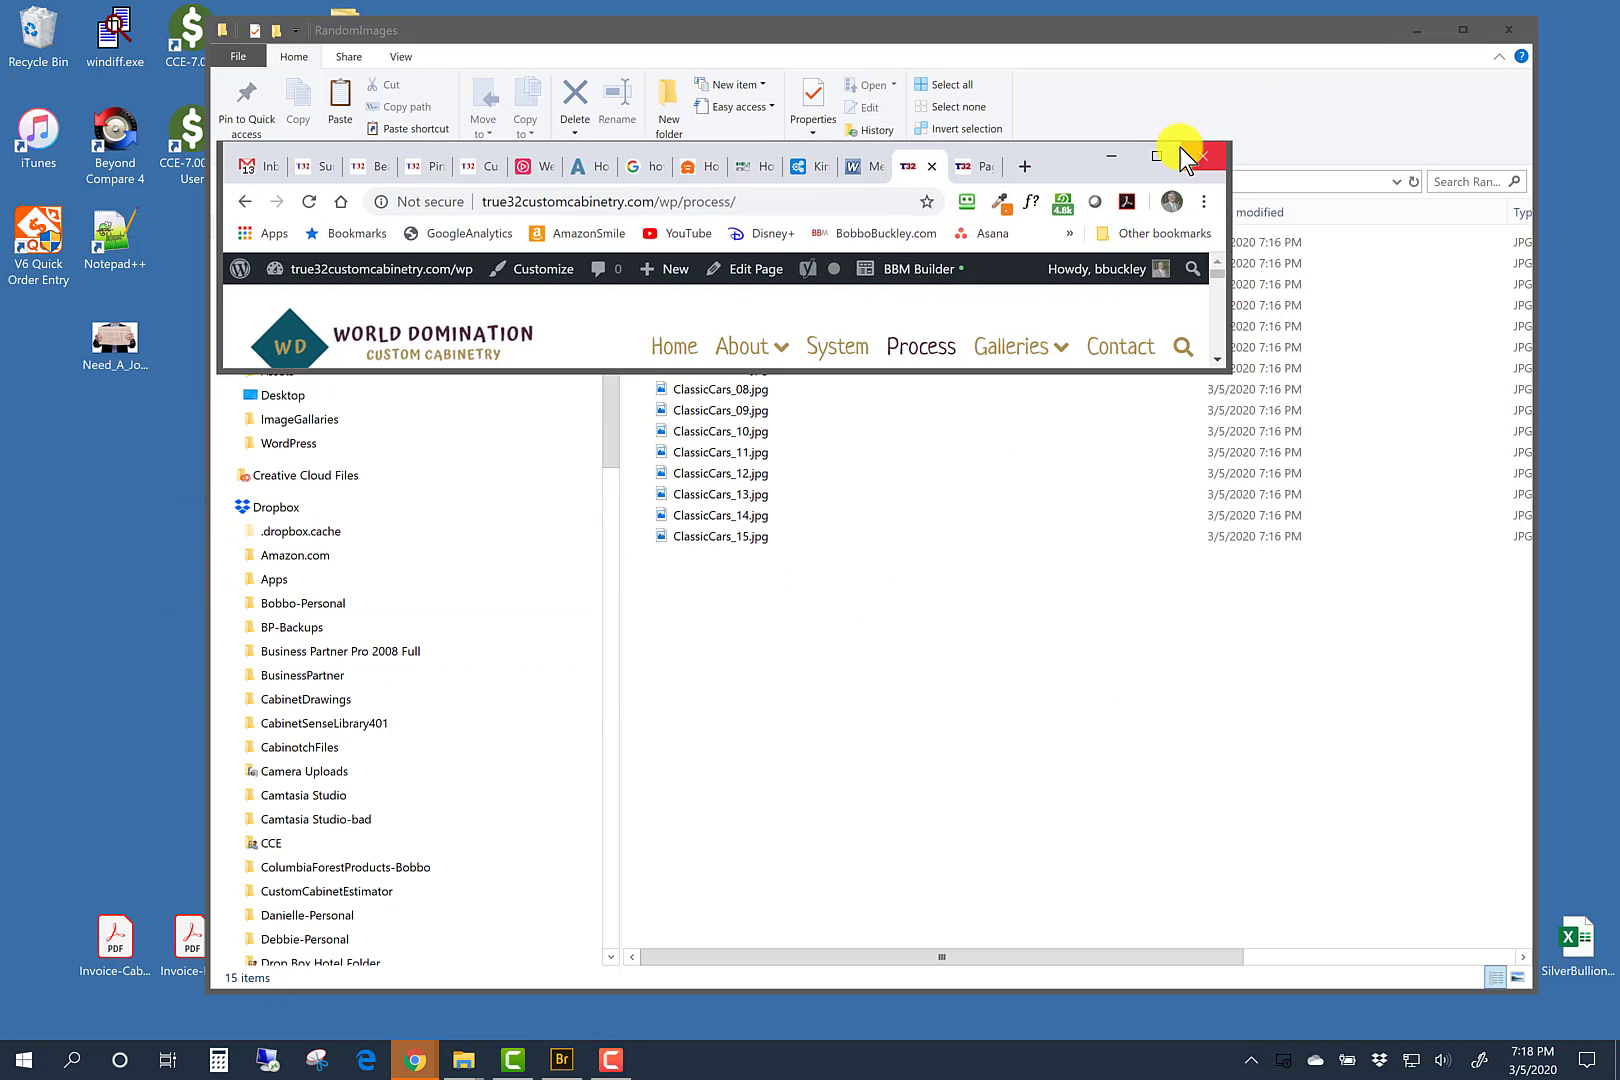
pyautogui.click(1156, 157)
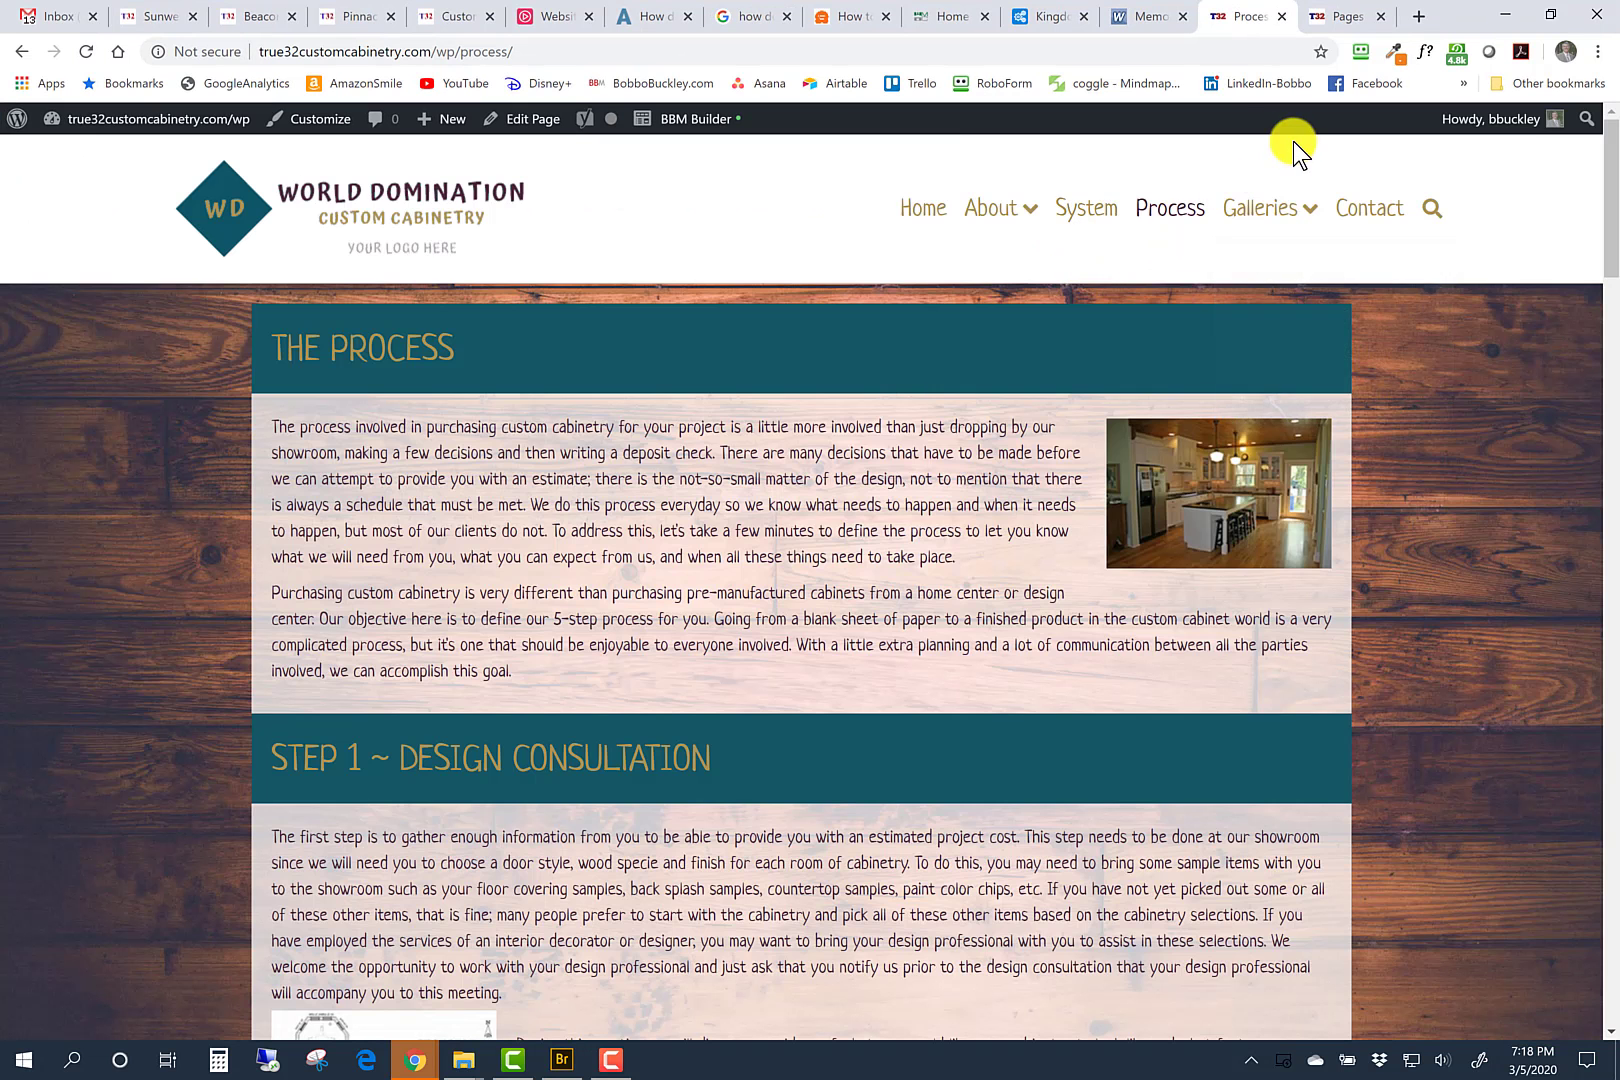
pyautogui.click(1345, 20)
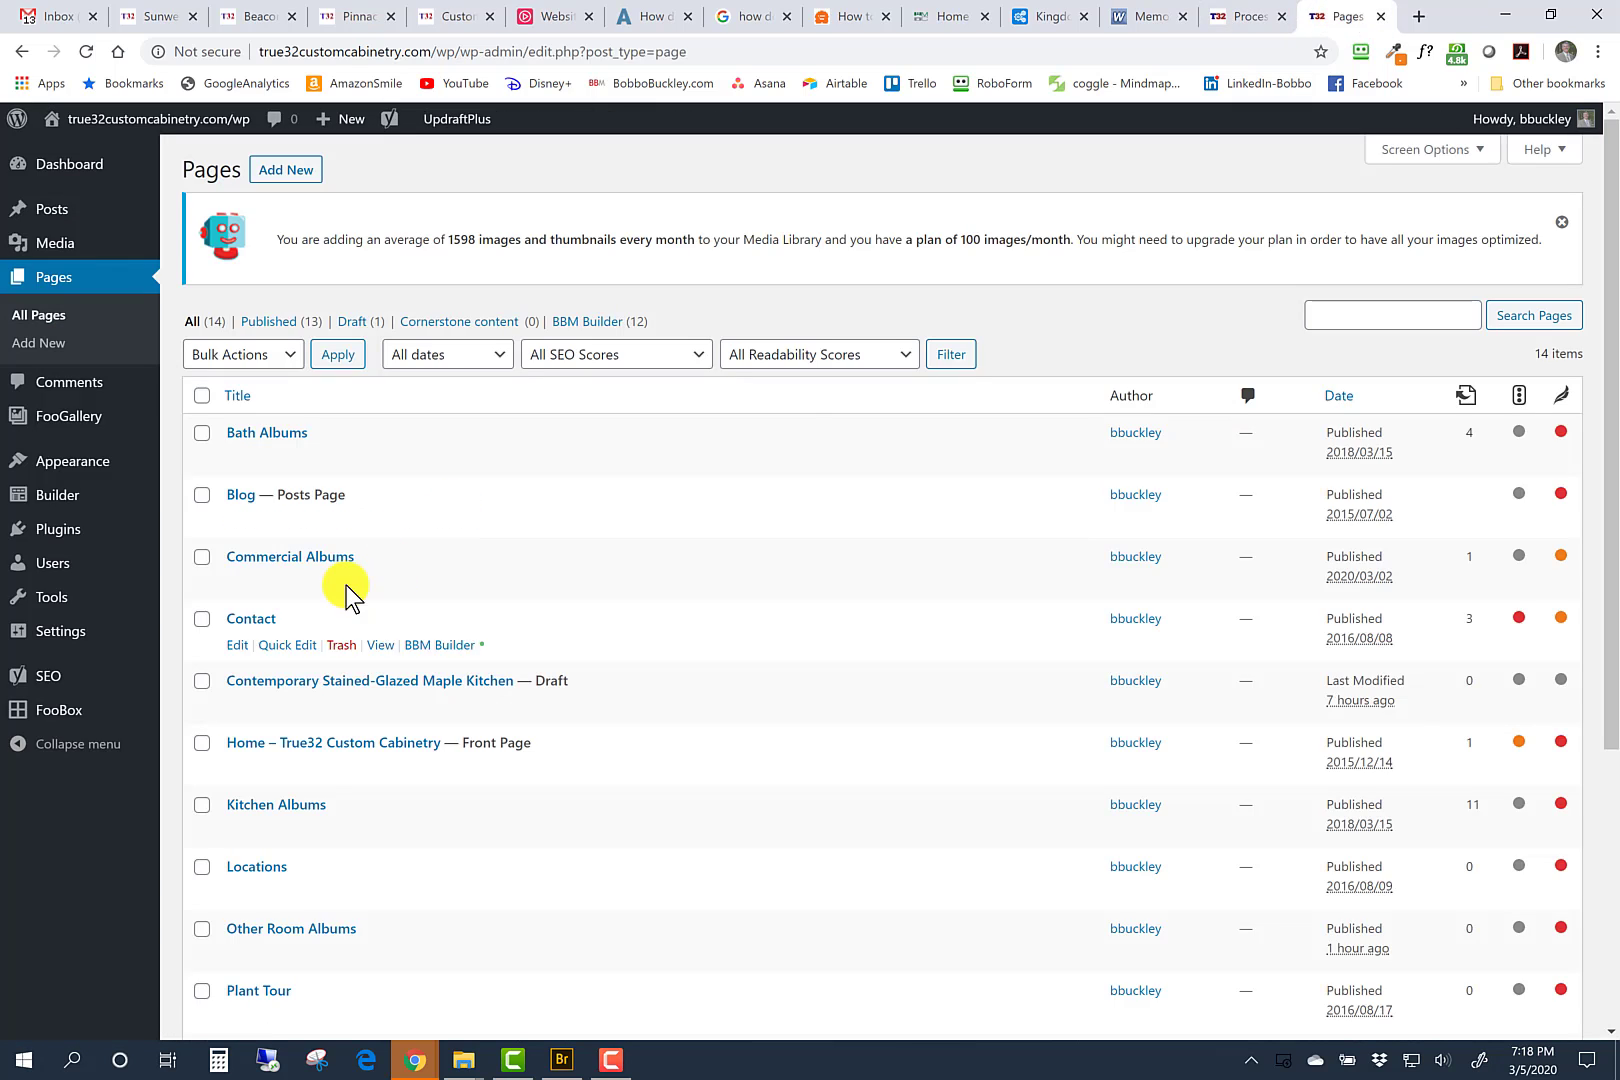
pyautogui.moveTo(181, 457)
pyautogui.moveTo(82, 424)
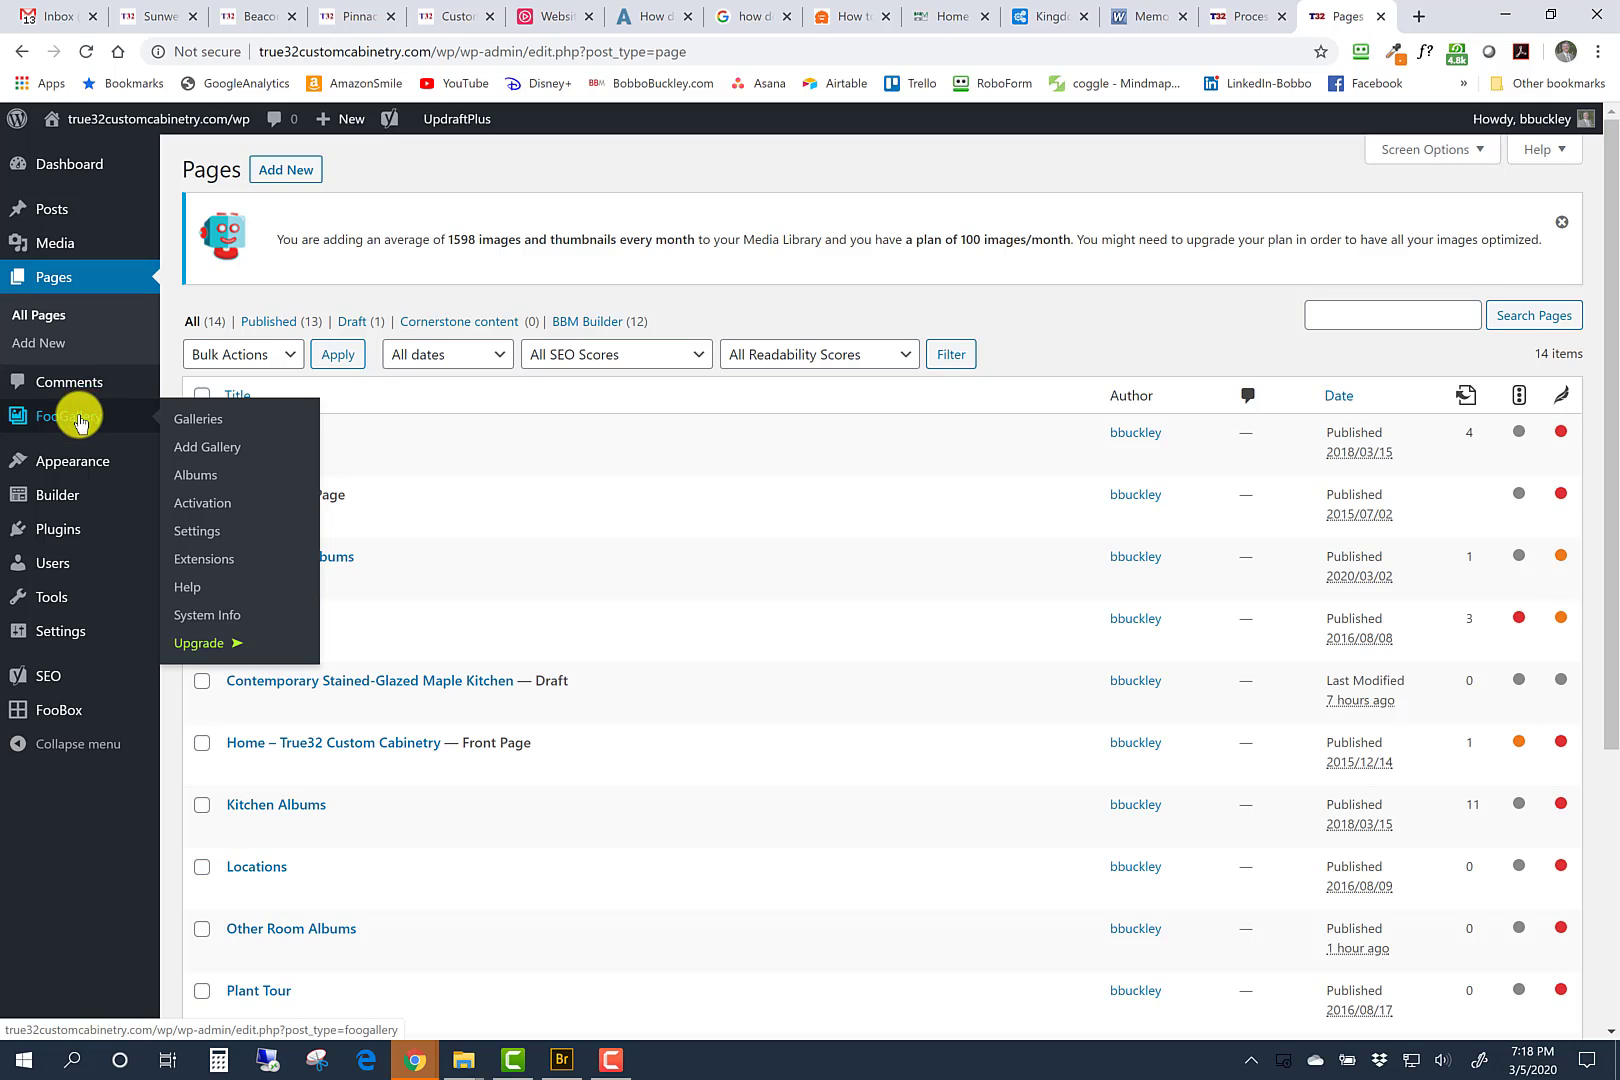
pyautogui.click(216, 425)
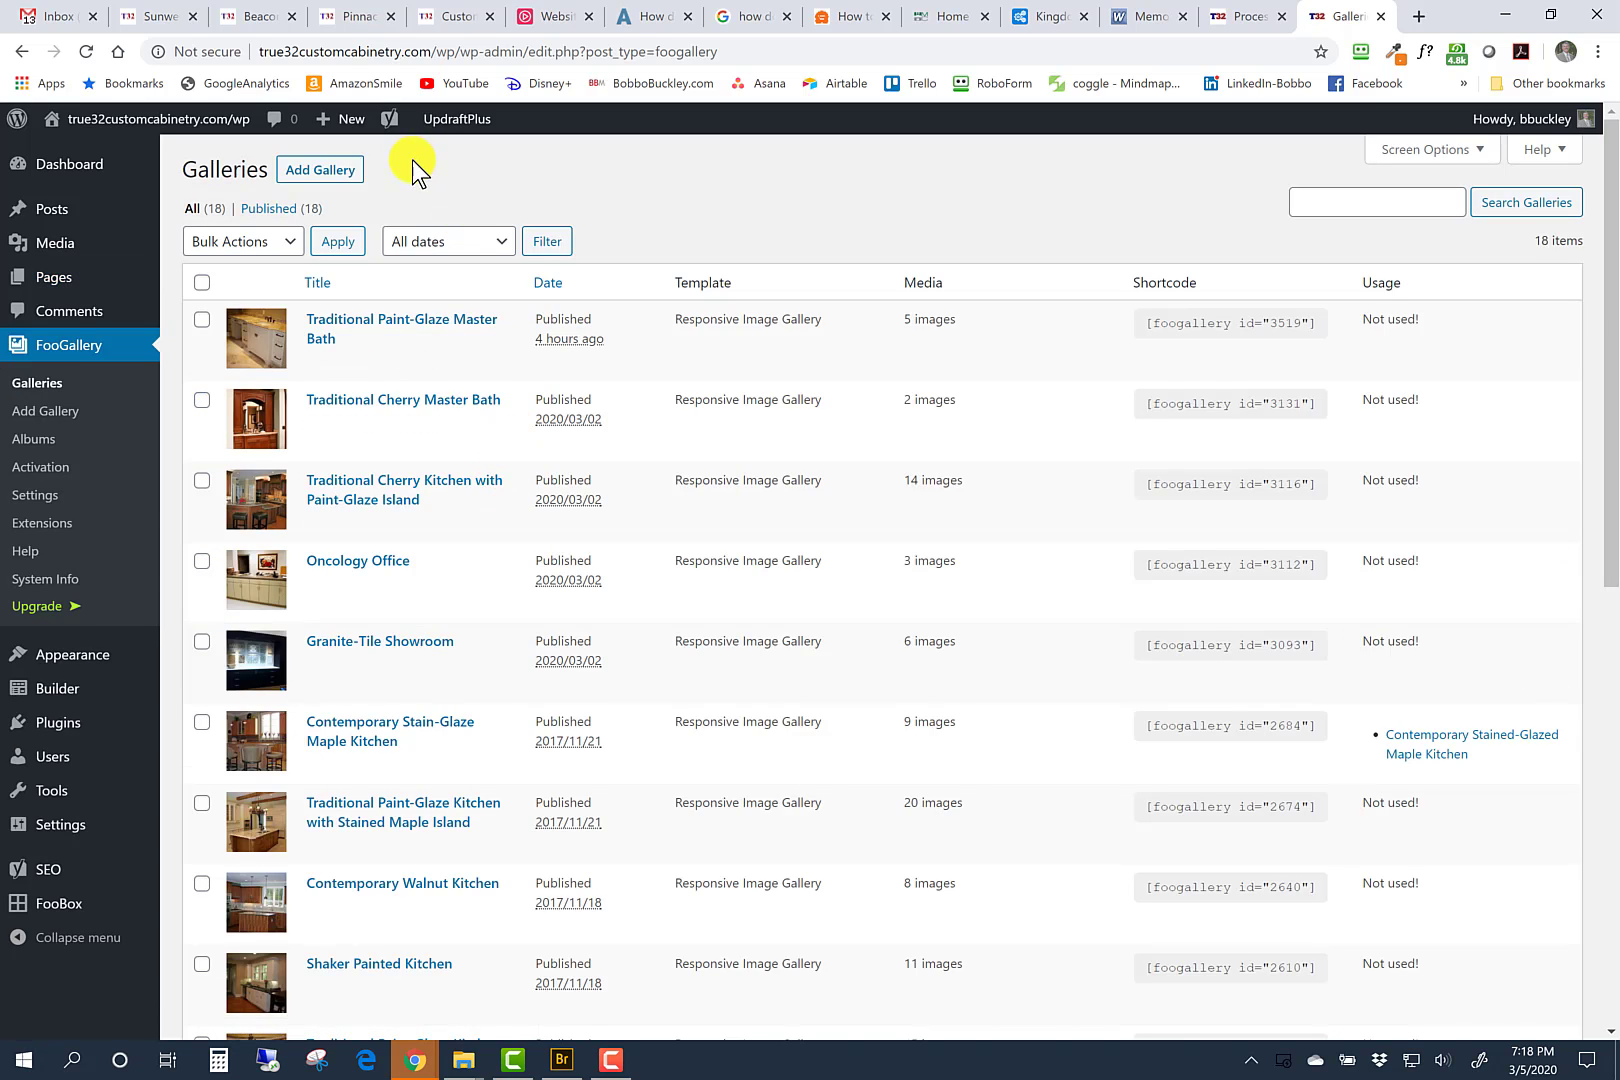
pyautogui.click(335, 175)
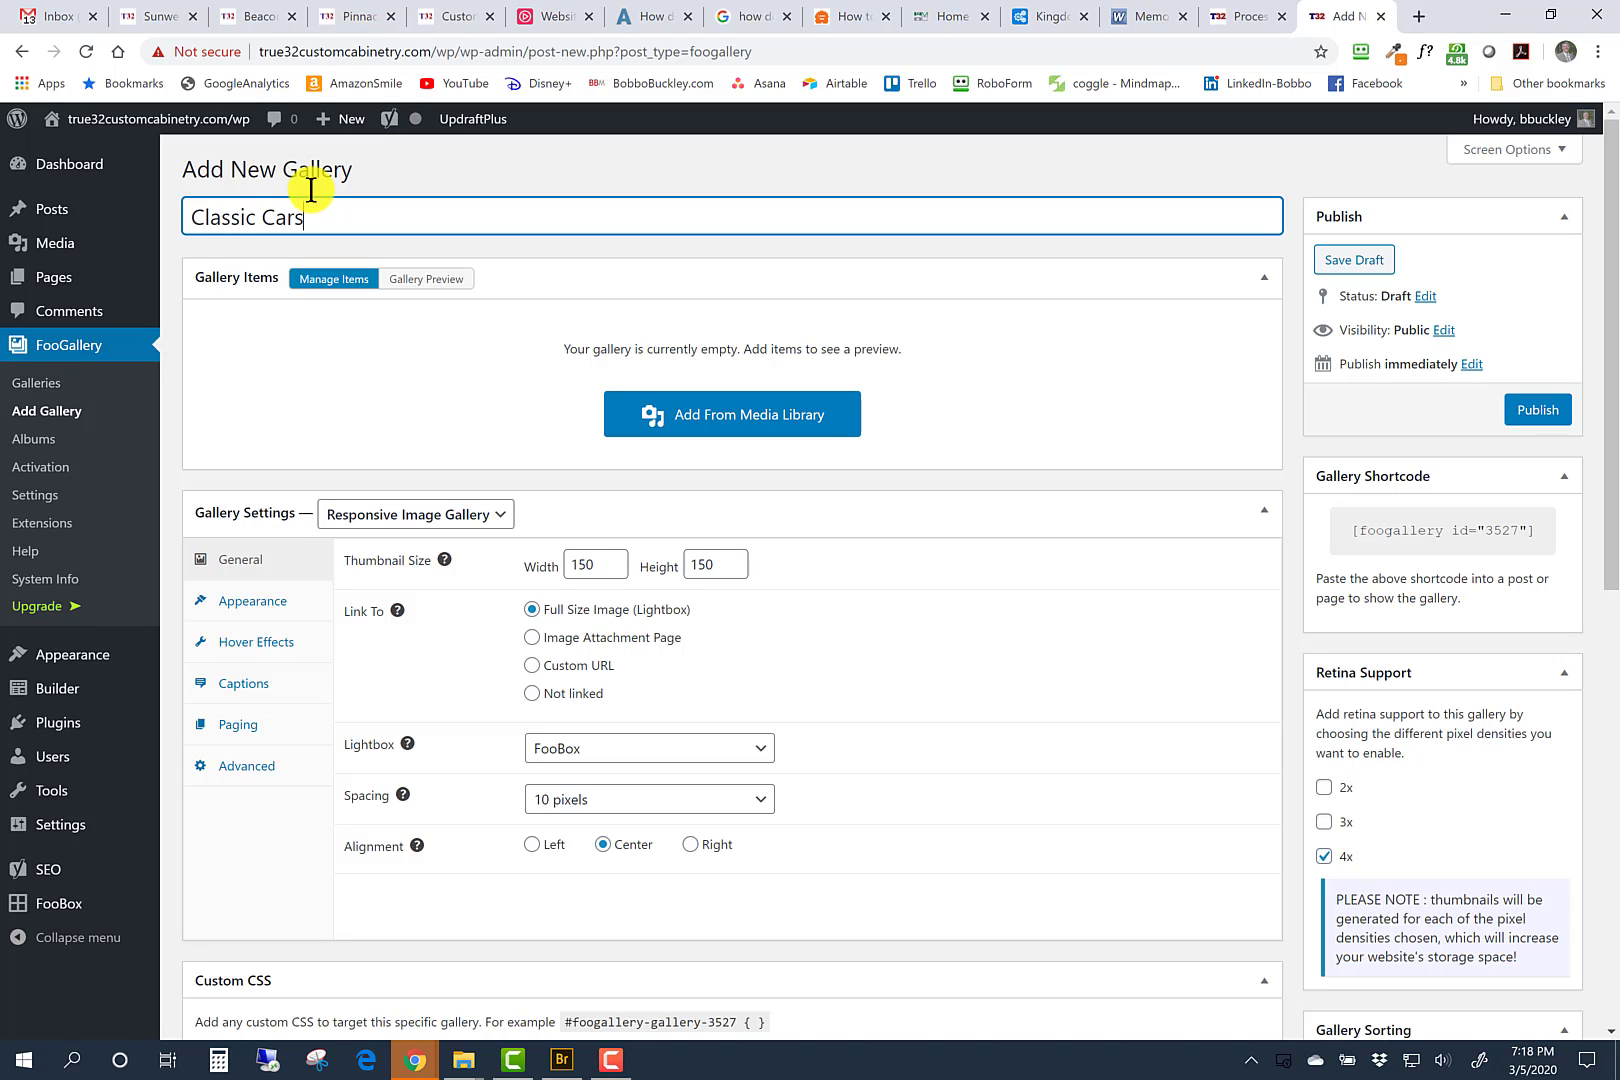
# Step: Start adding media to the gallery and browse for upload files in the Desktop's RandomImages folder
pyautogui.click(746, 420)
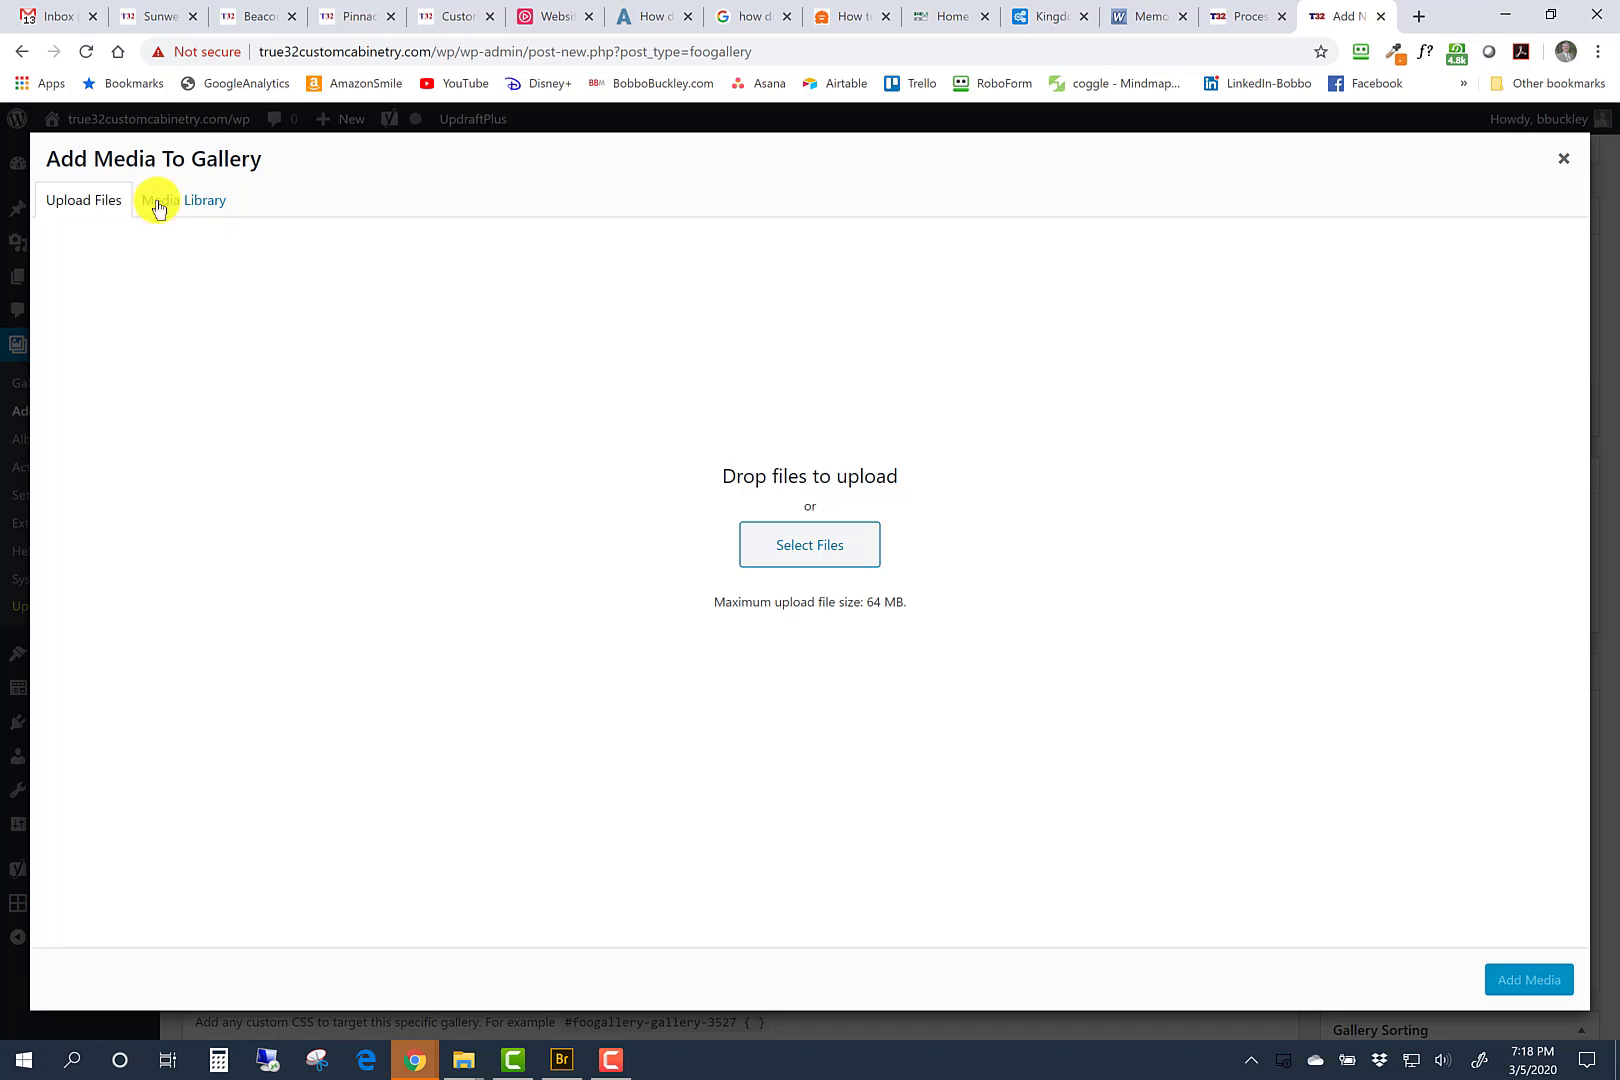
pyautogui.click(812, 549)
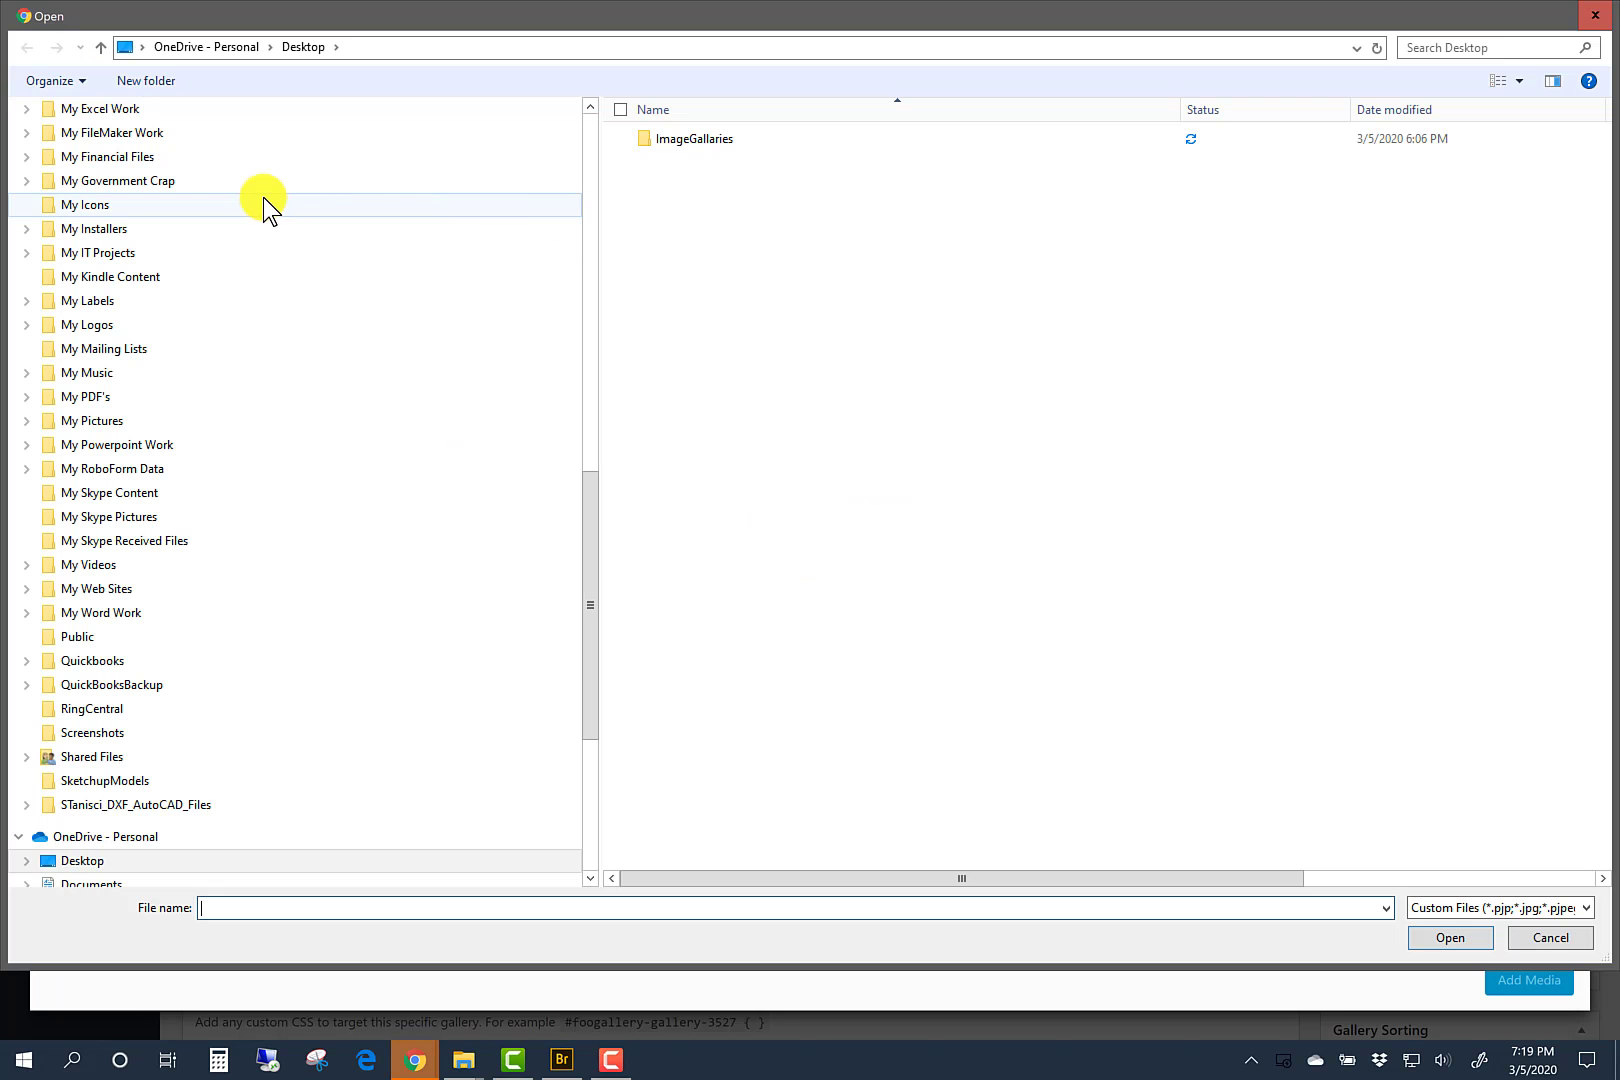
pyautogui.scroll(7, 275, 250)
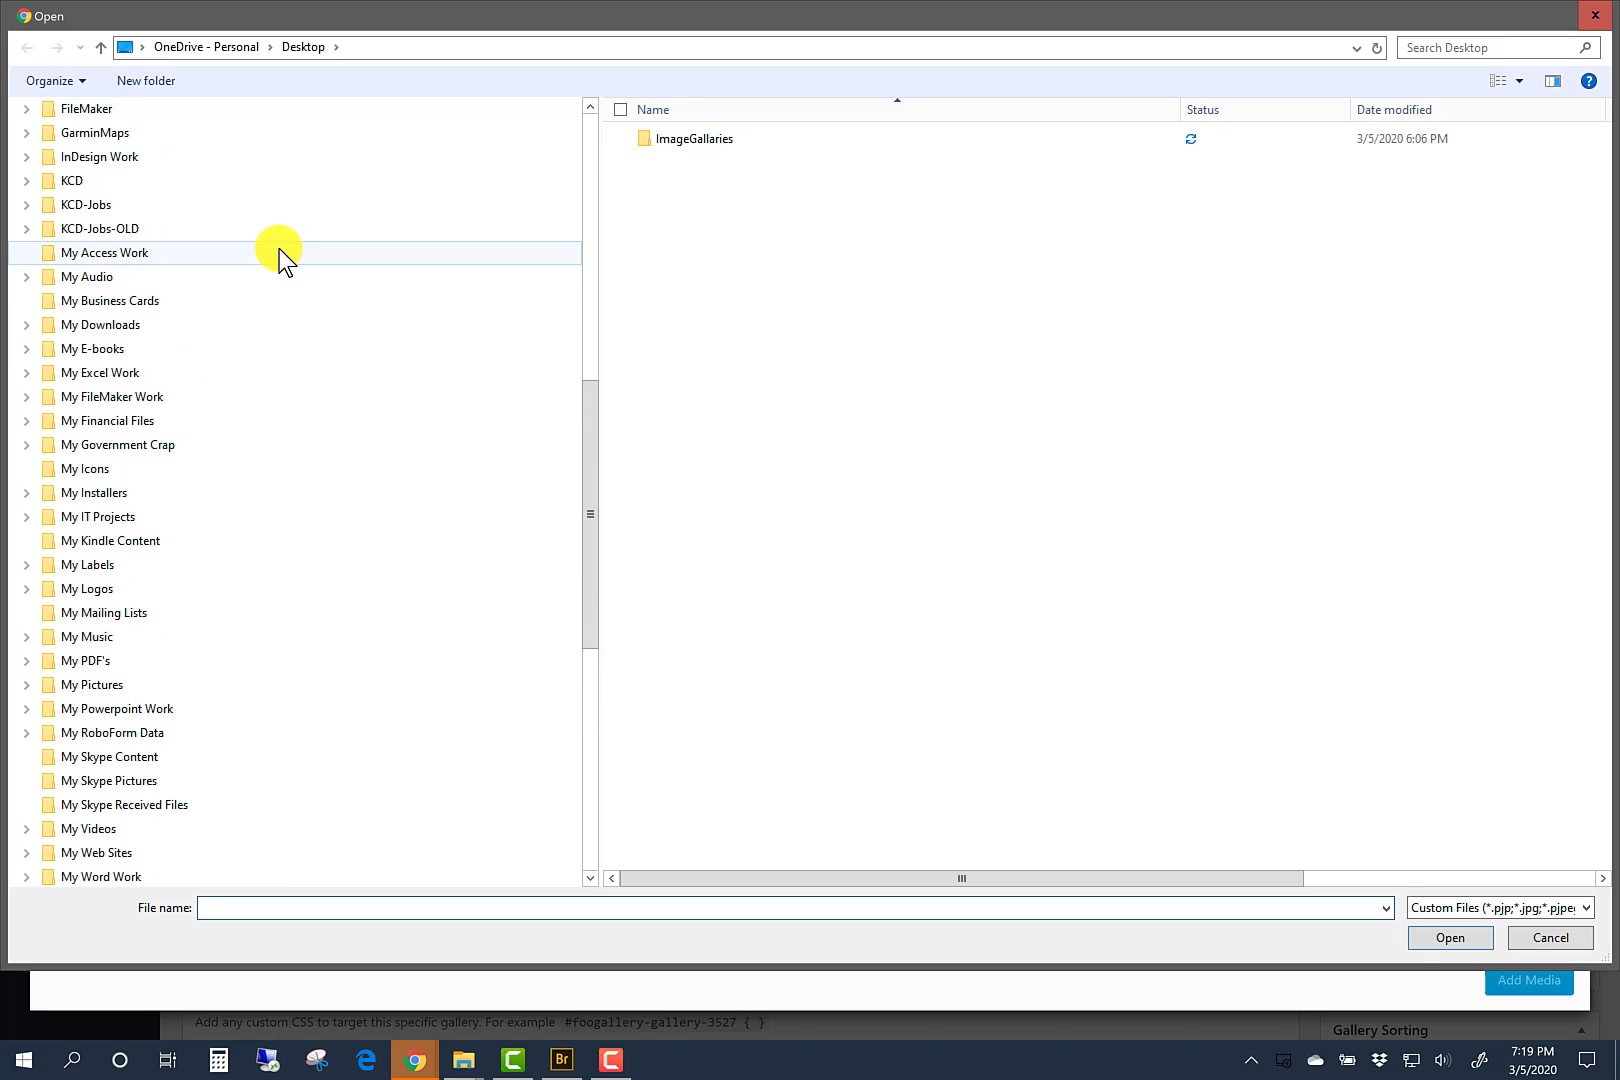
pyautogui.scroll(7, 285, 238)
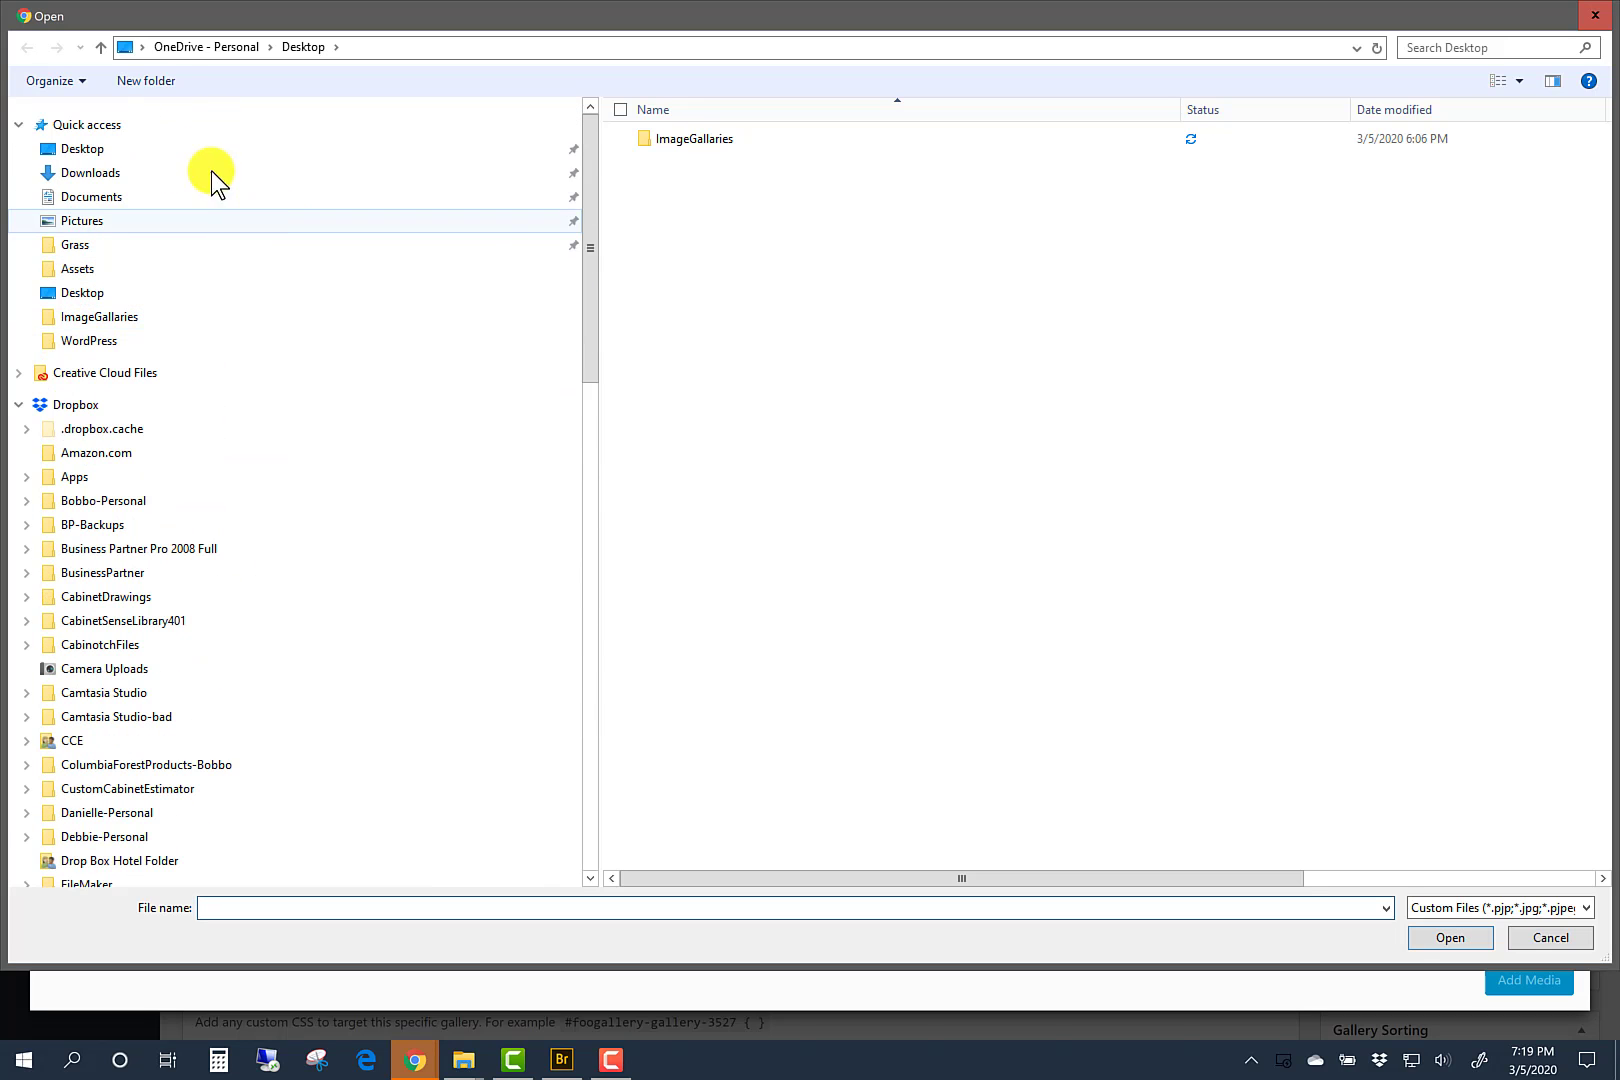
pyautogui.click(172, 162)
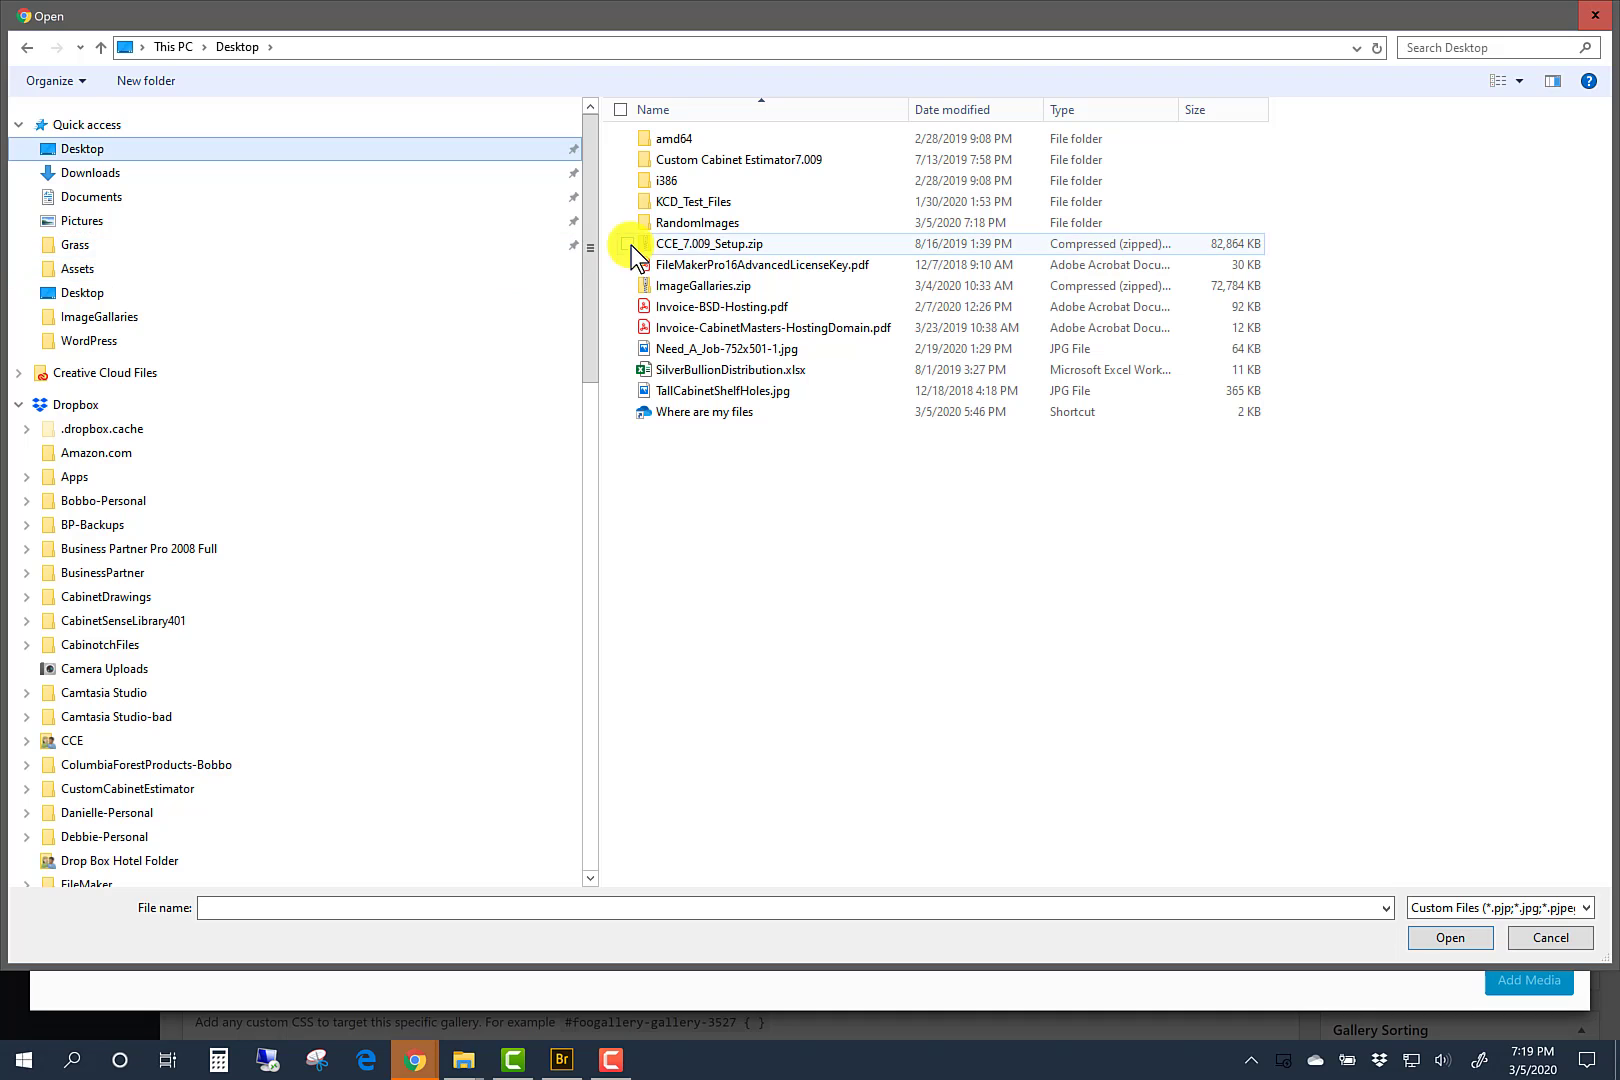
pyautogui.click(707, 227)
pyautogui.doubleClick(707, 227)
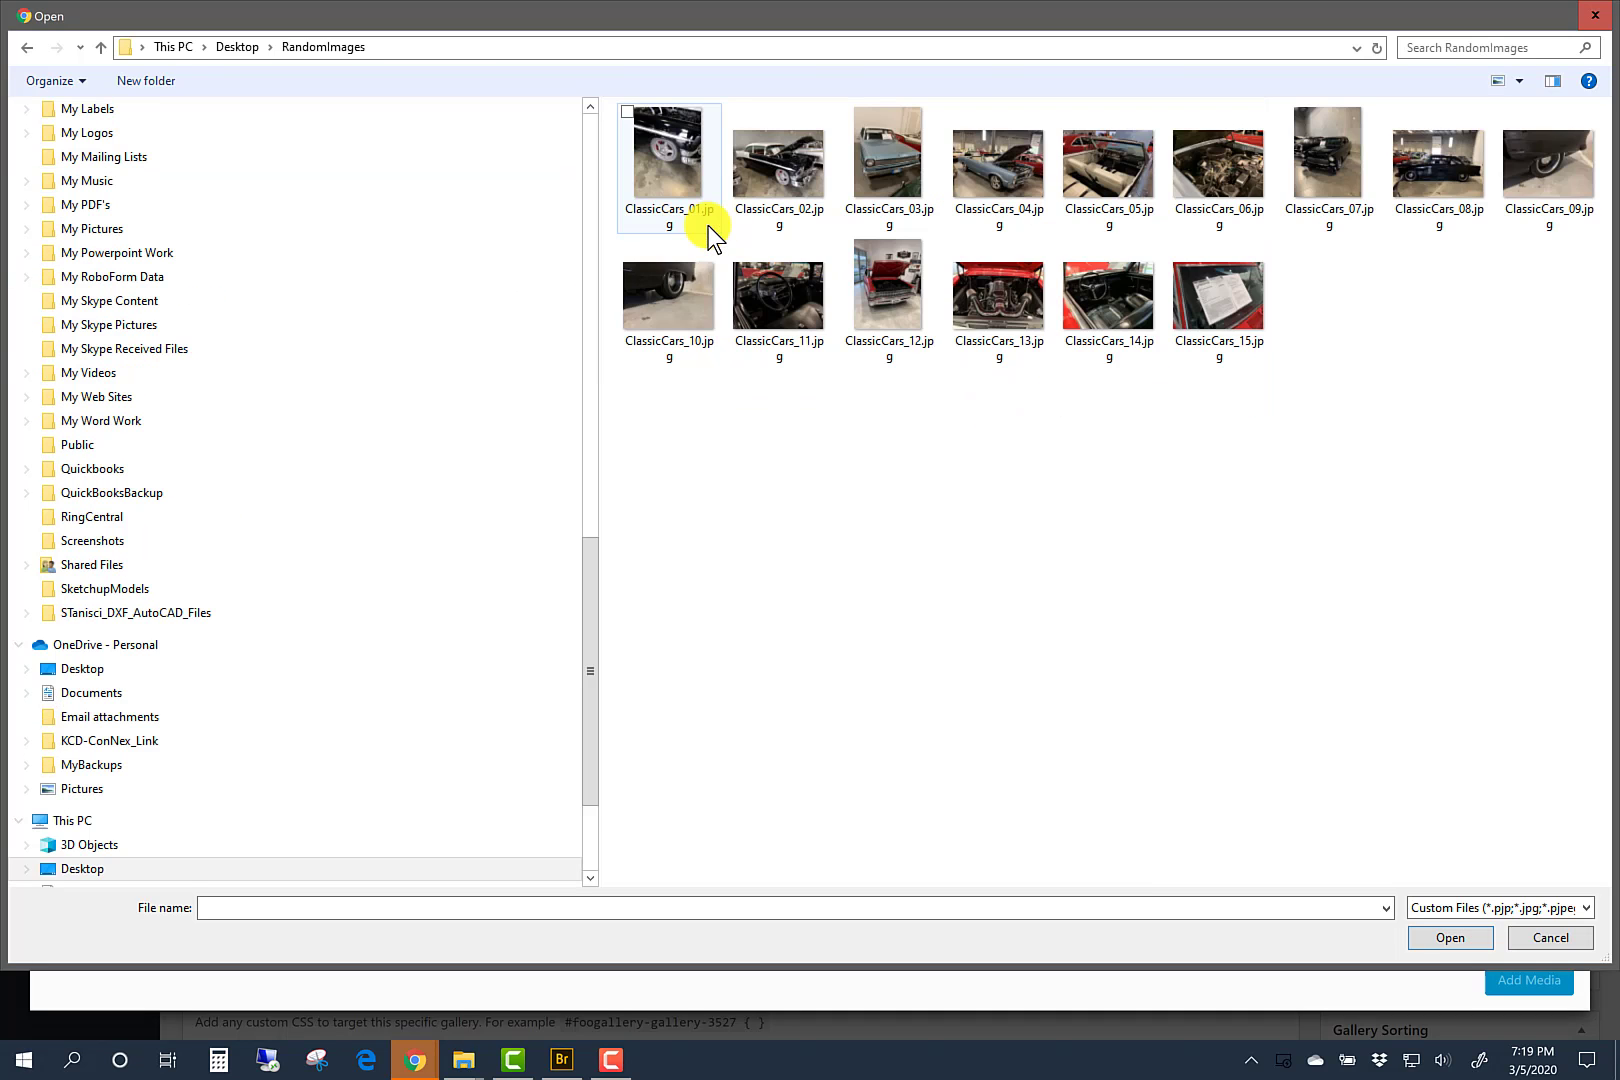
# Step: Upload ClassicCars_01.jpg through ClassicCars_15.jpg and add them to the gallery
pyautogui.click(690, 176)
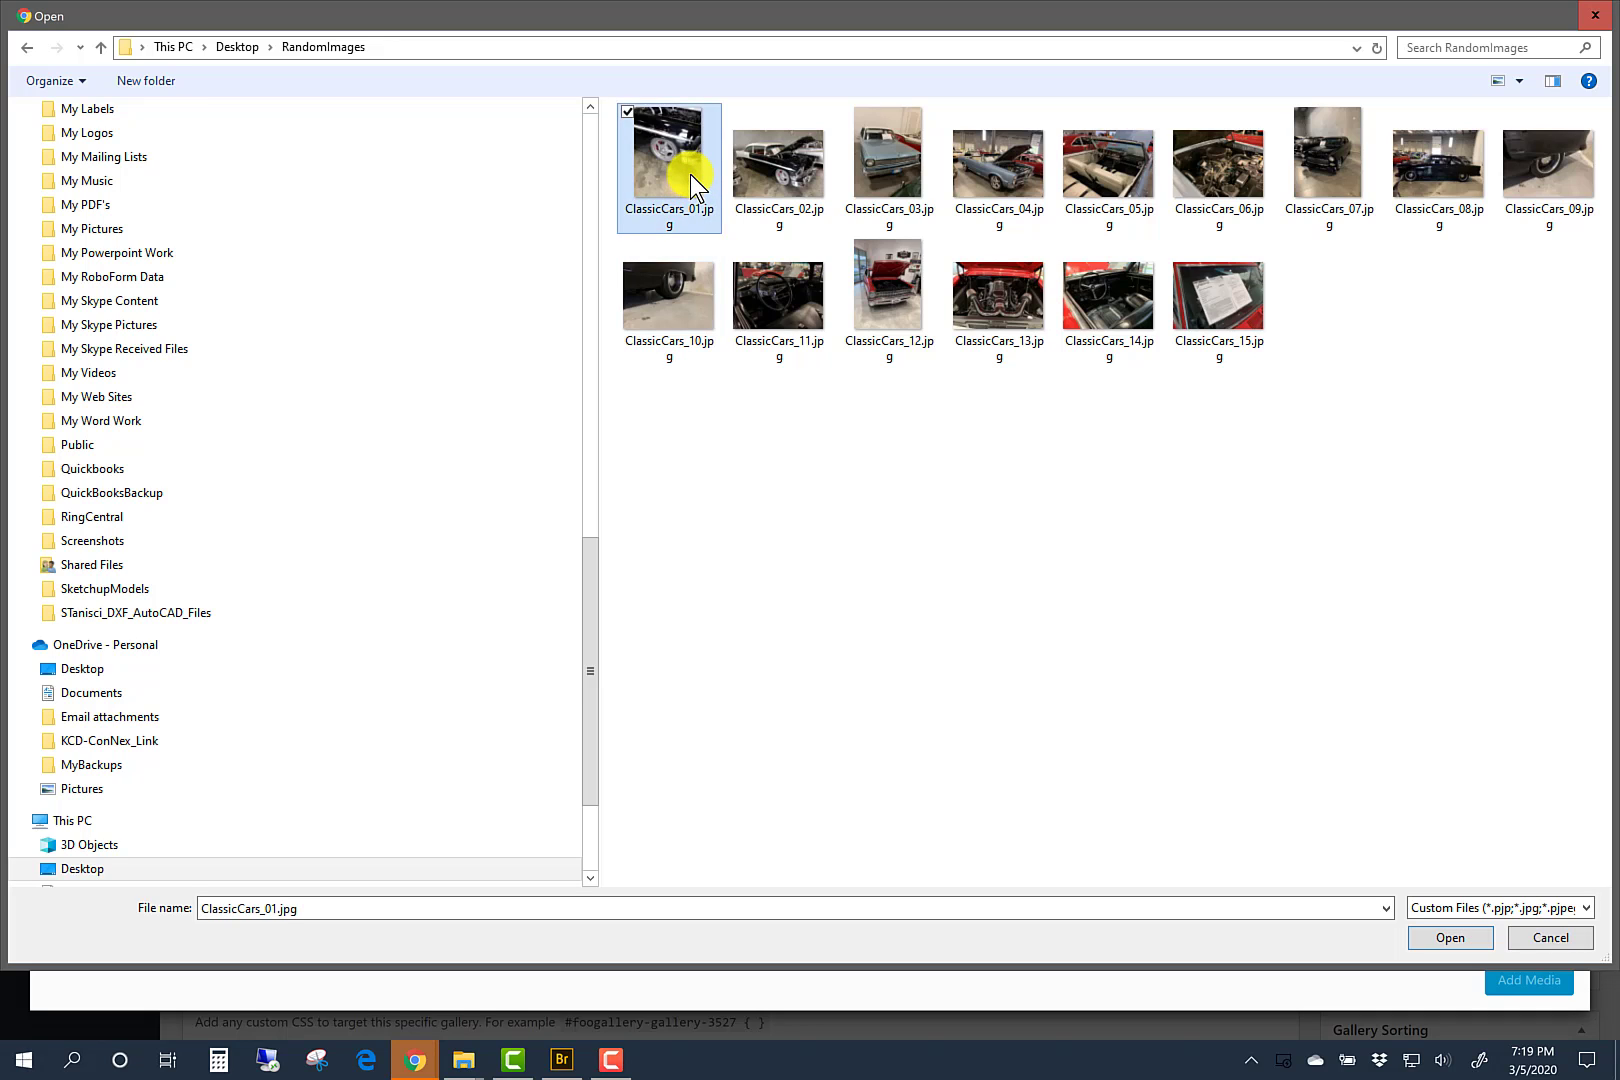
pyautogui.keyDown('shift'); pyautogui.click(1238, 306); pyautogui.keyUp('shift')
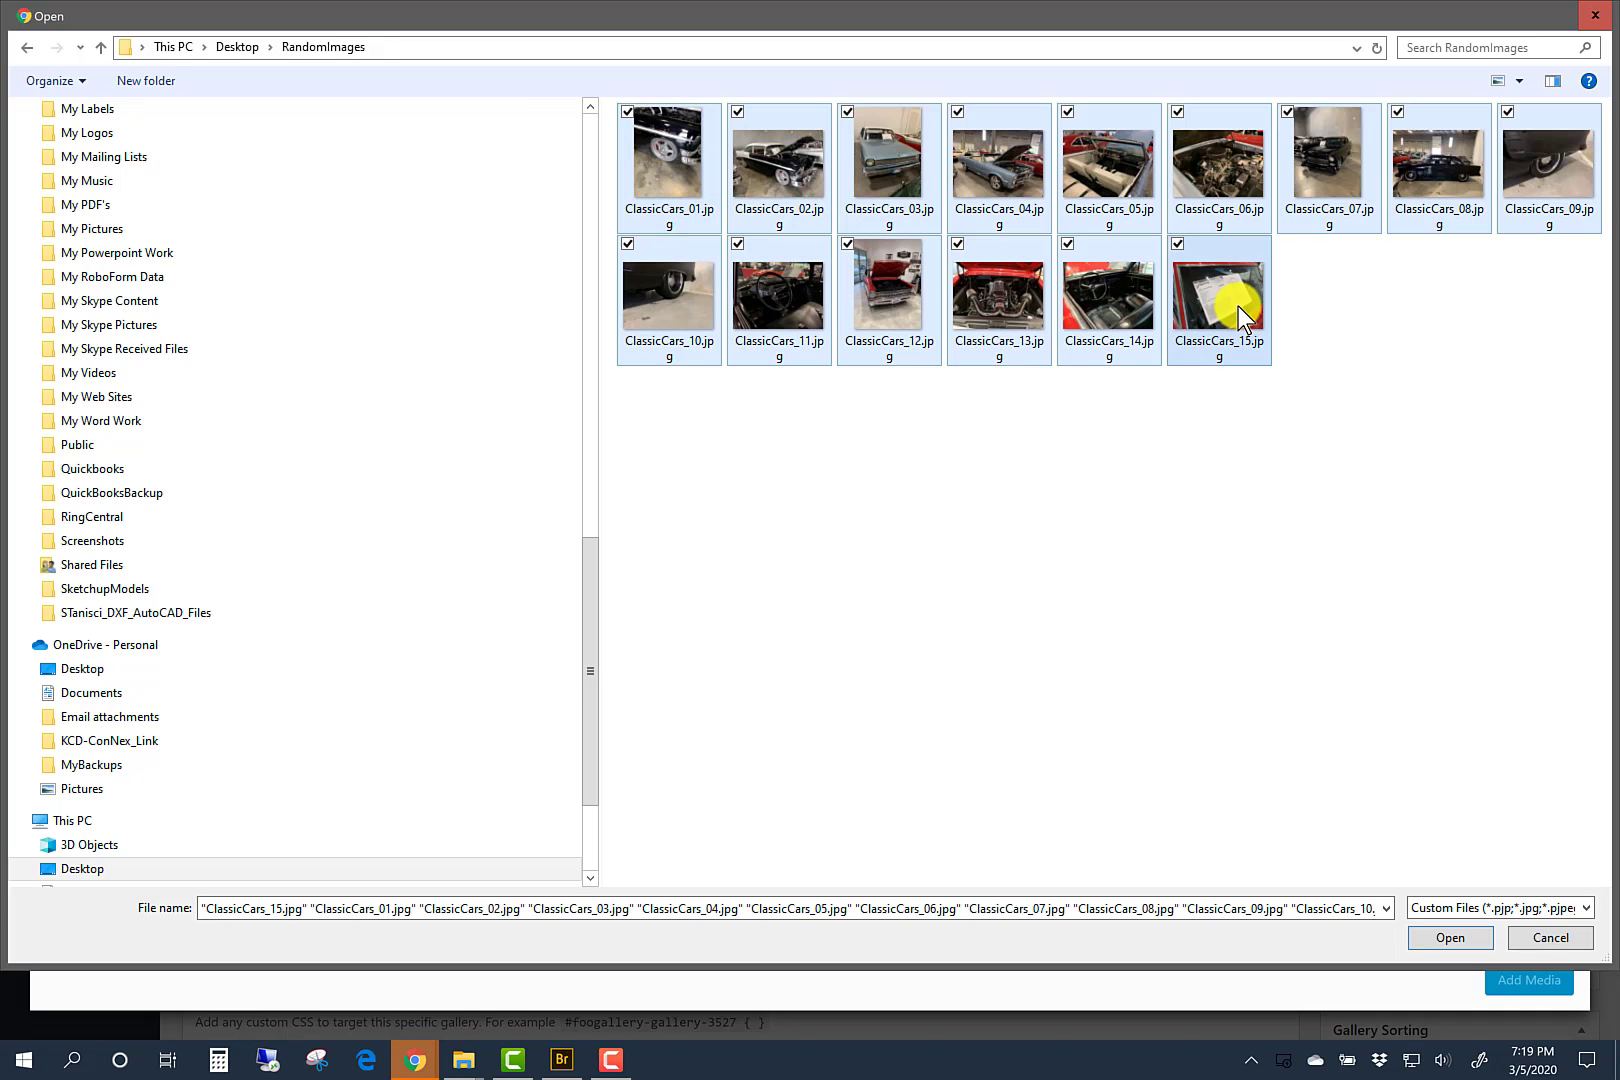
pyautogui.click(1450, 938)
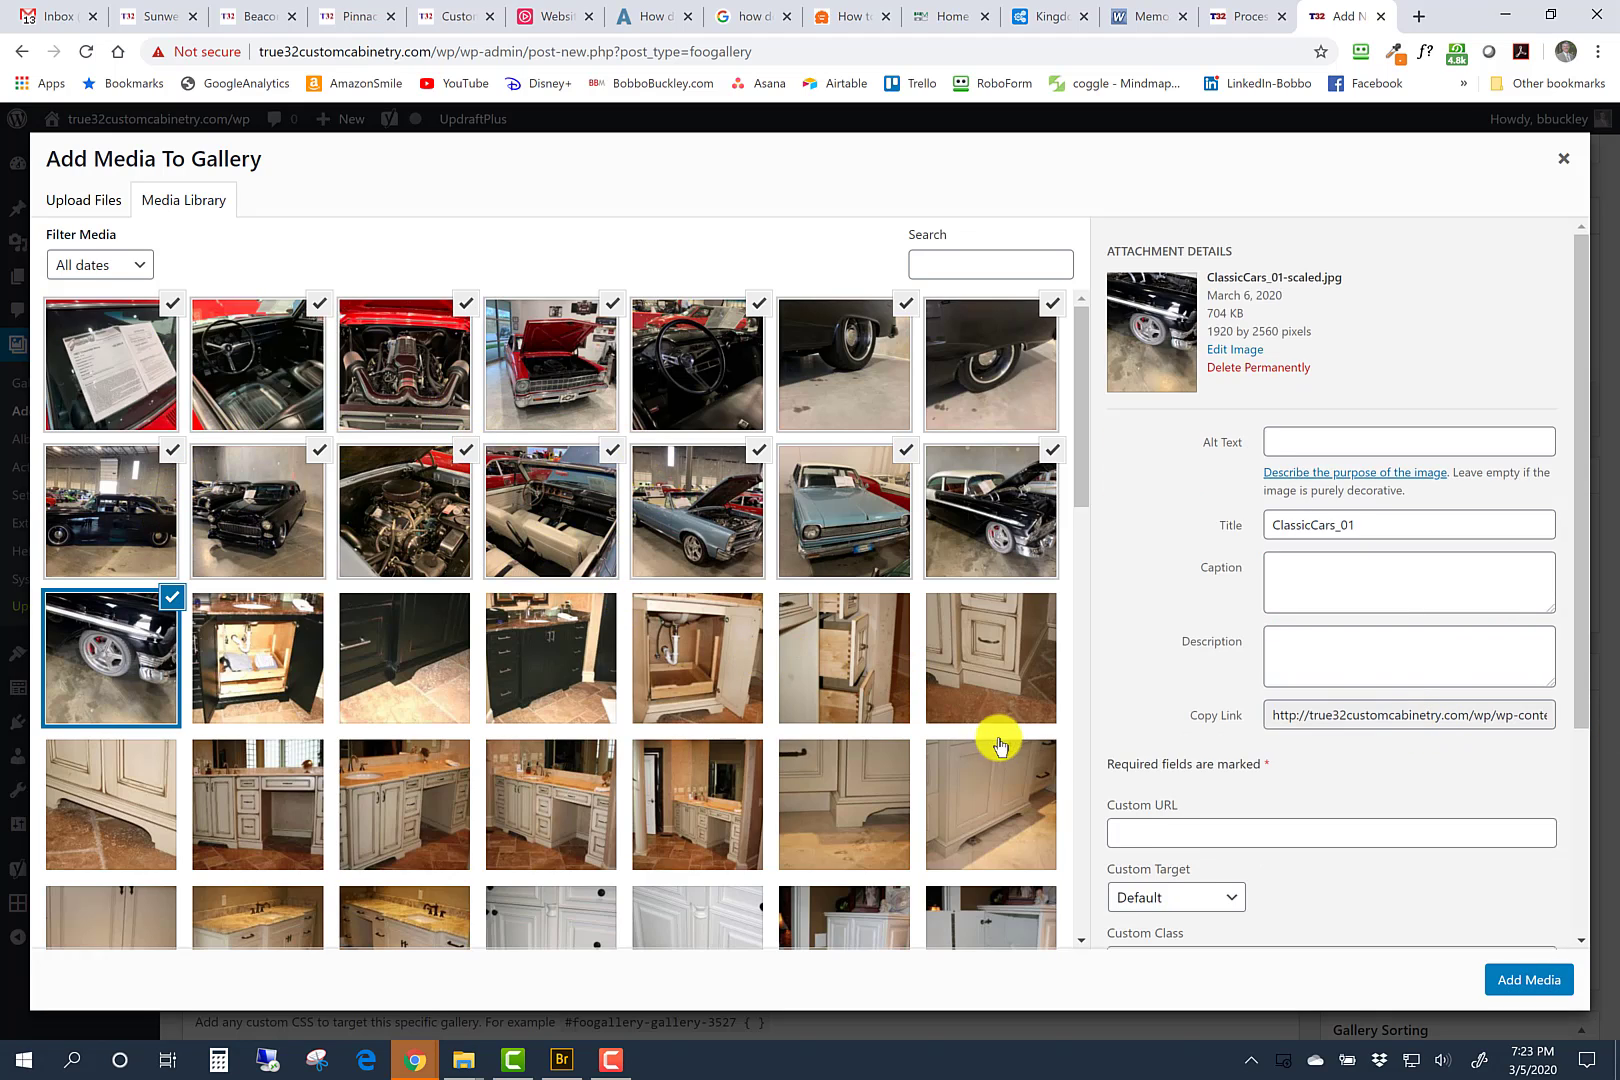
pyautogui.click(1547, 984)
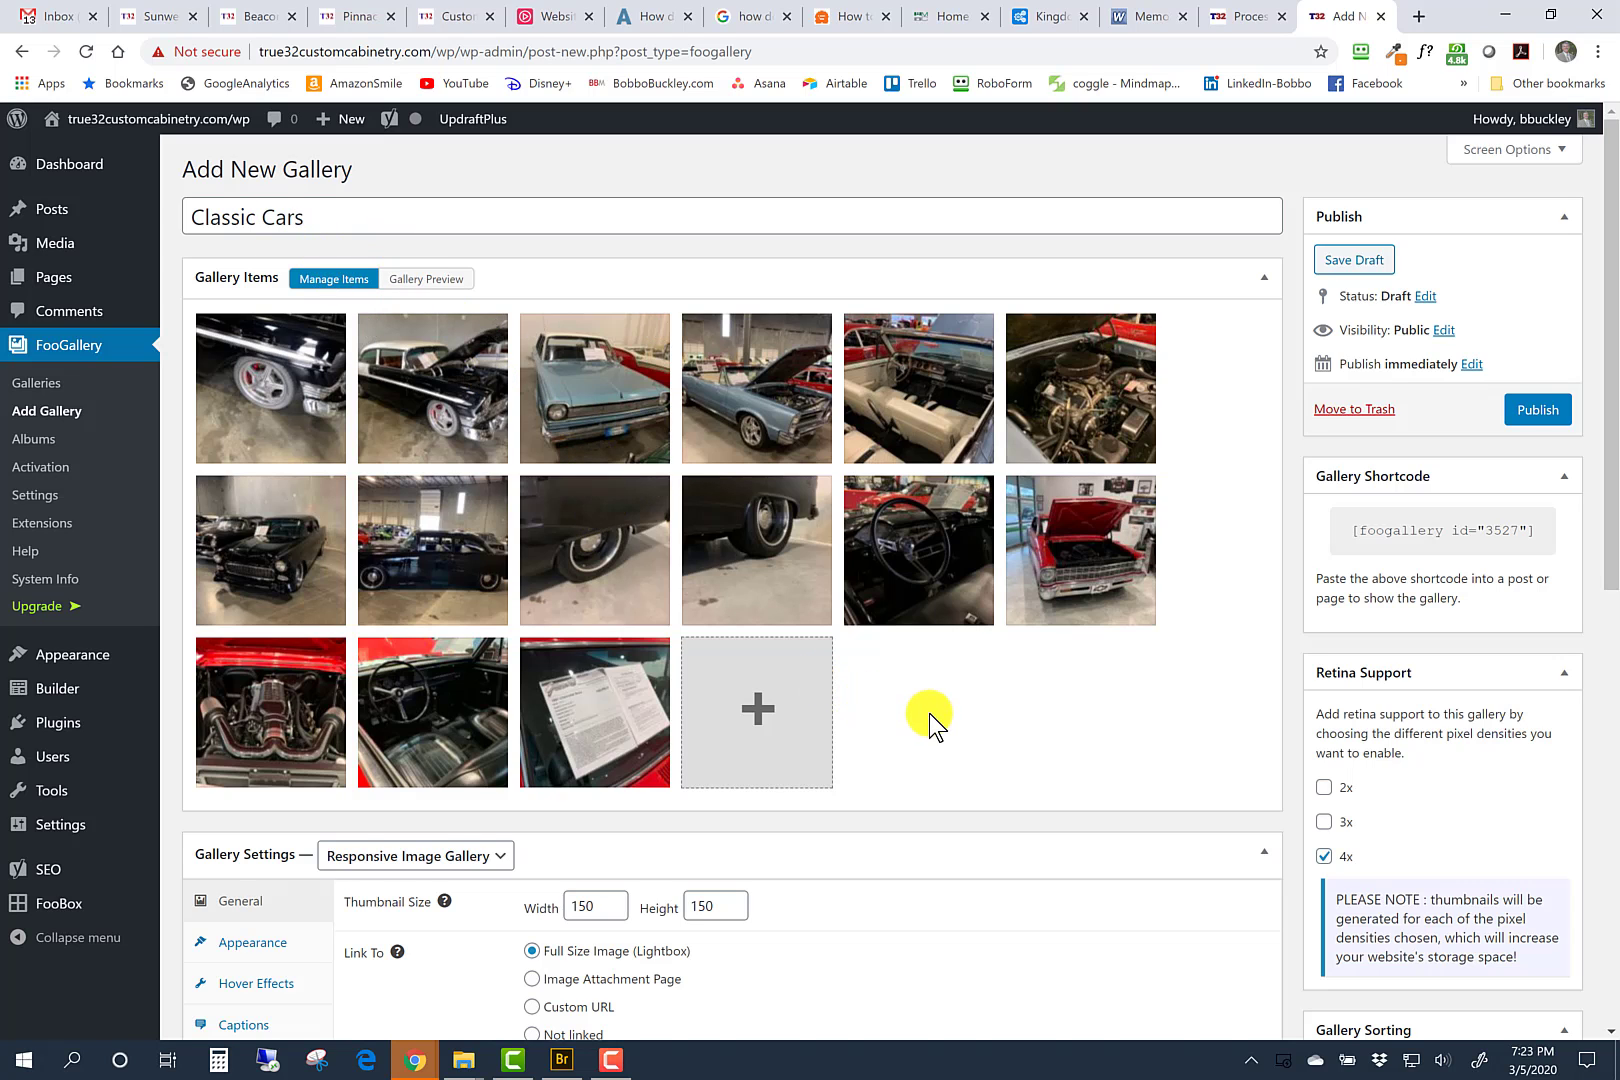
# Step: Set the red car's engine photo ClassicCars_13 from the media library as the gallery's featured image
pyautogui.scroll(-5, 929, 713)
pyautogui.click(1344, 905)
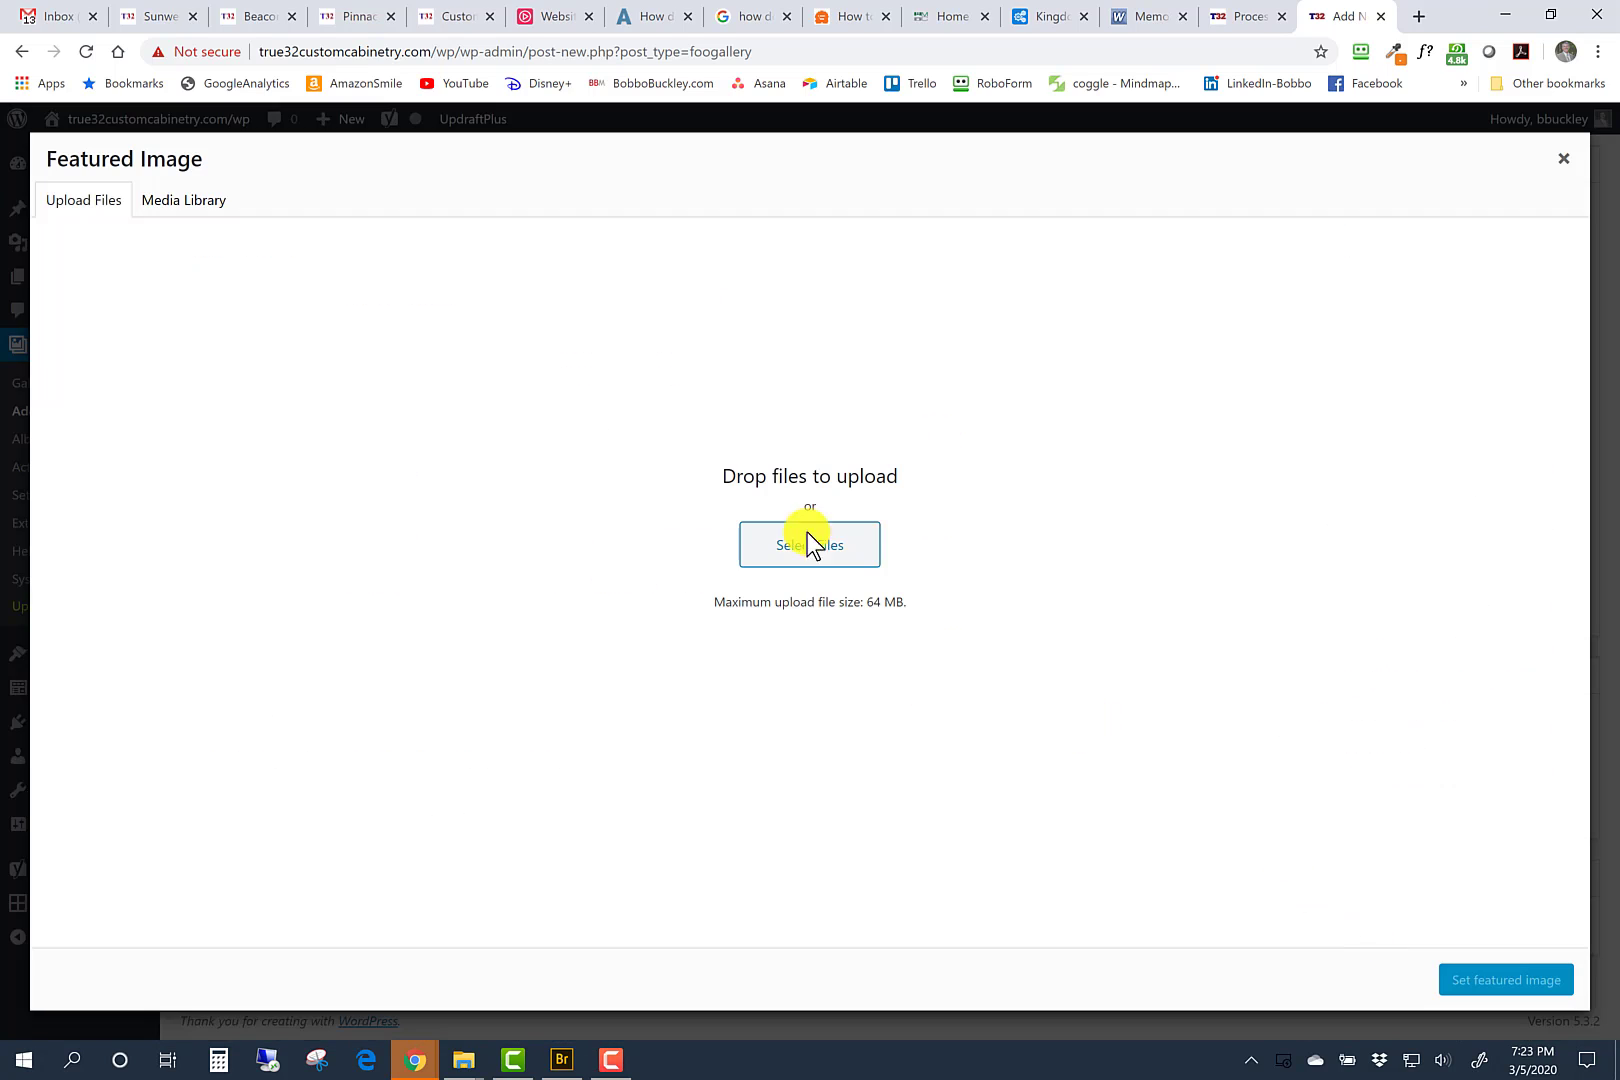
pyautogui.click(195, 212)
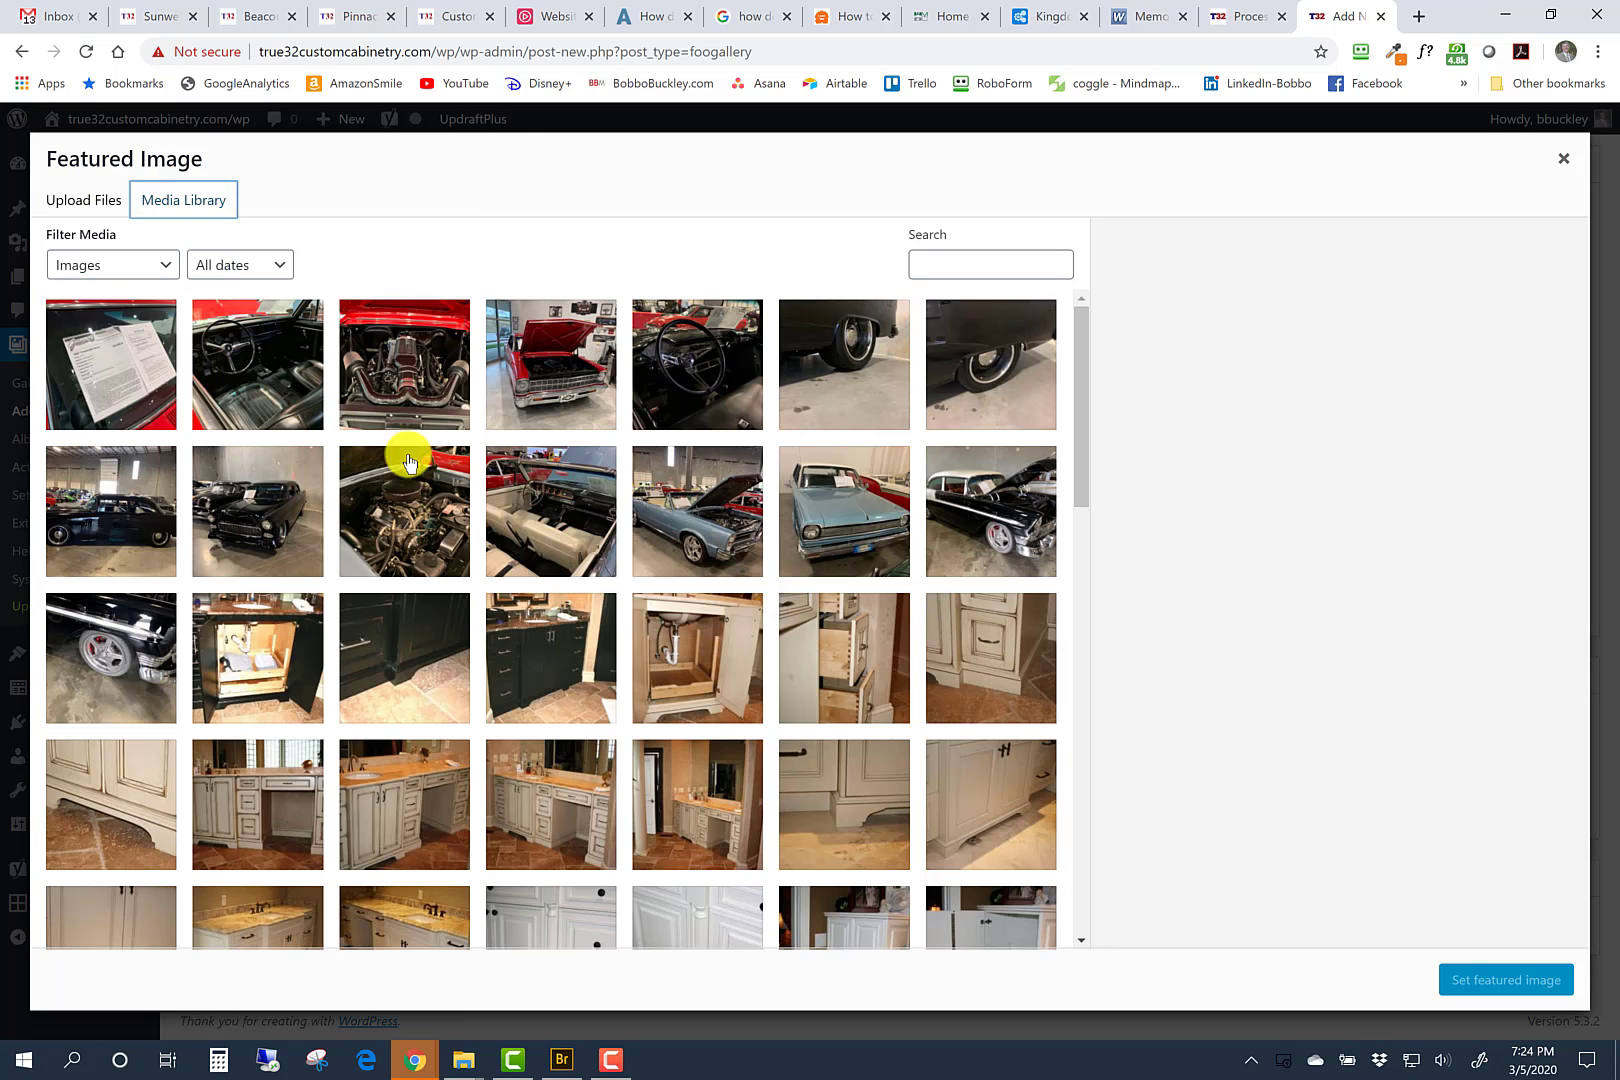
pyautogui.click(389, 403)
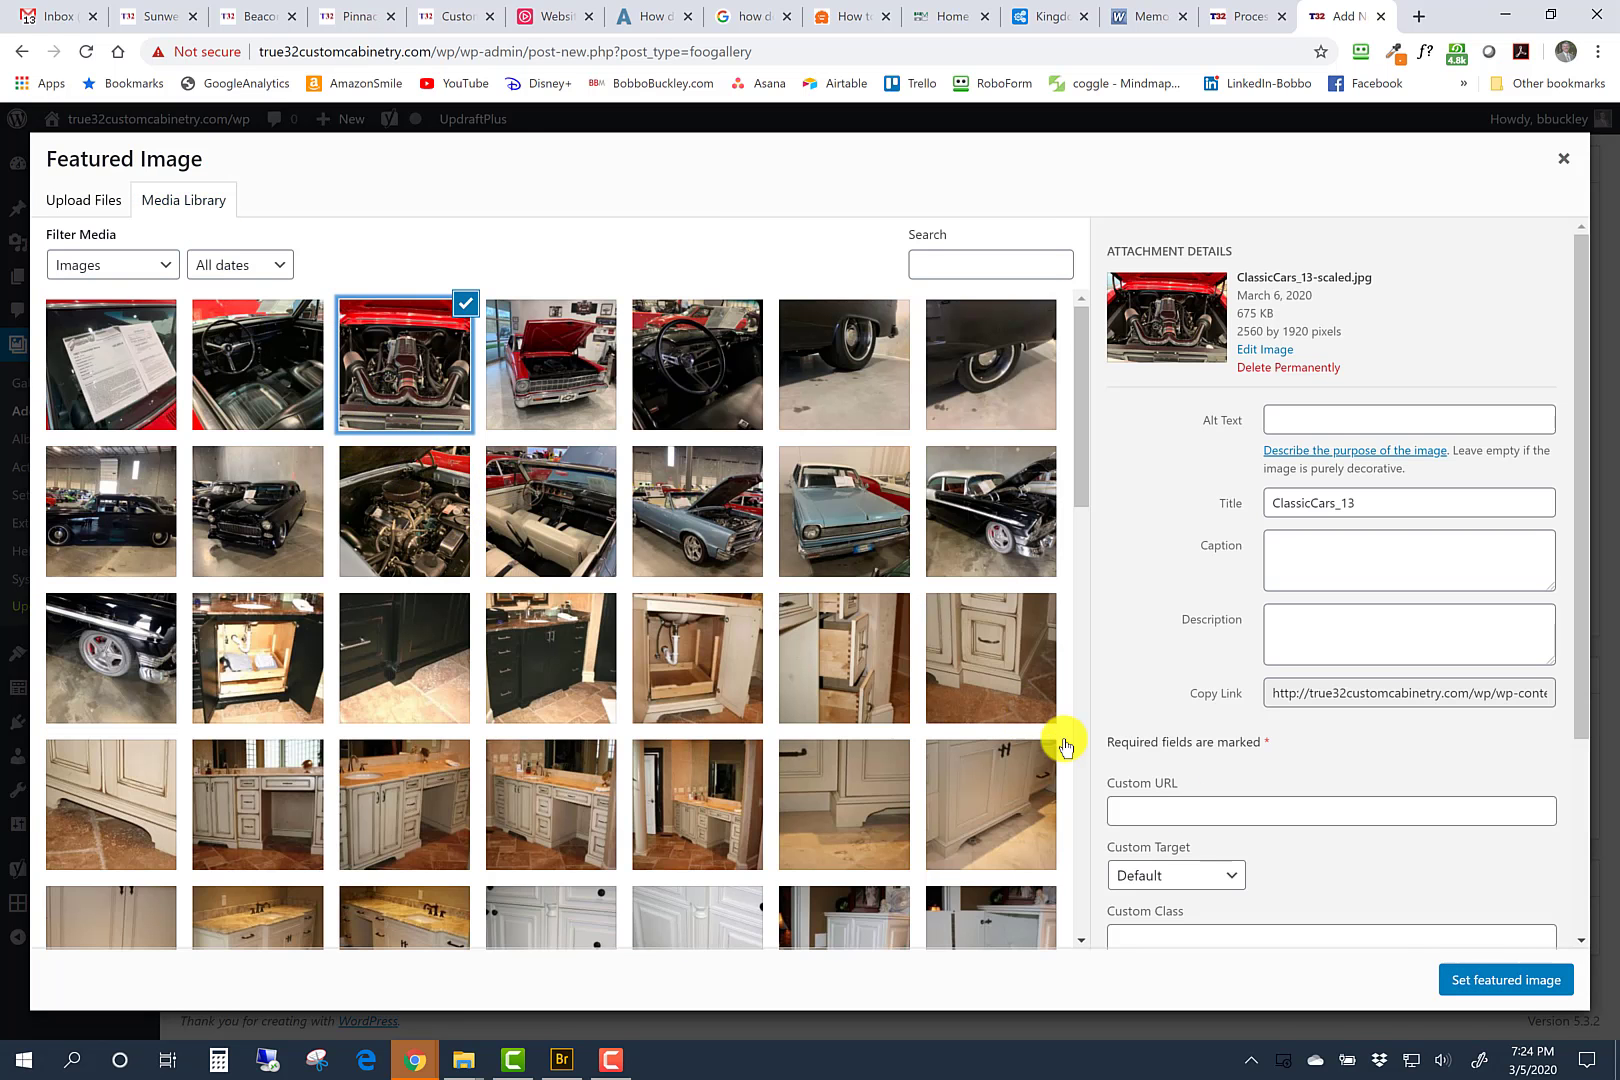
pyautogui.click(1497, 982)
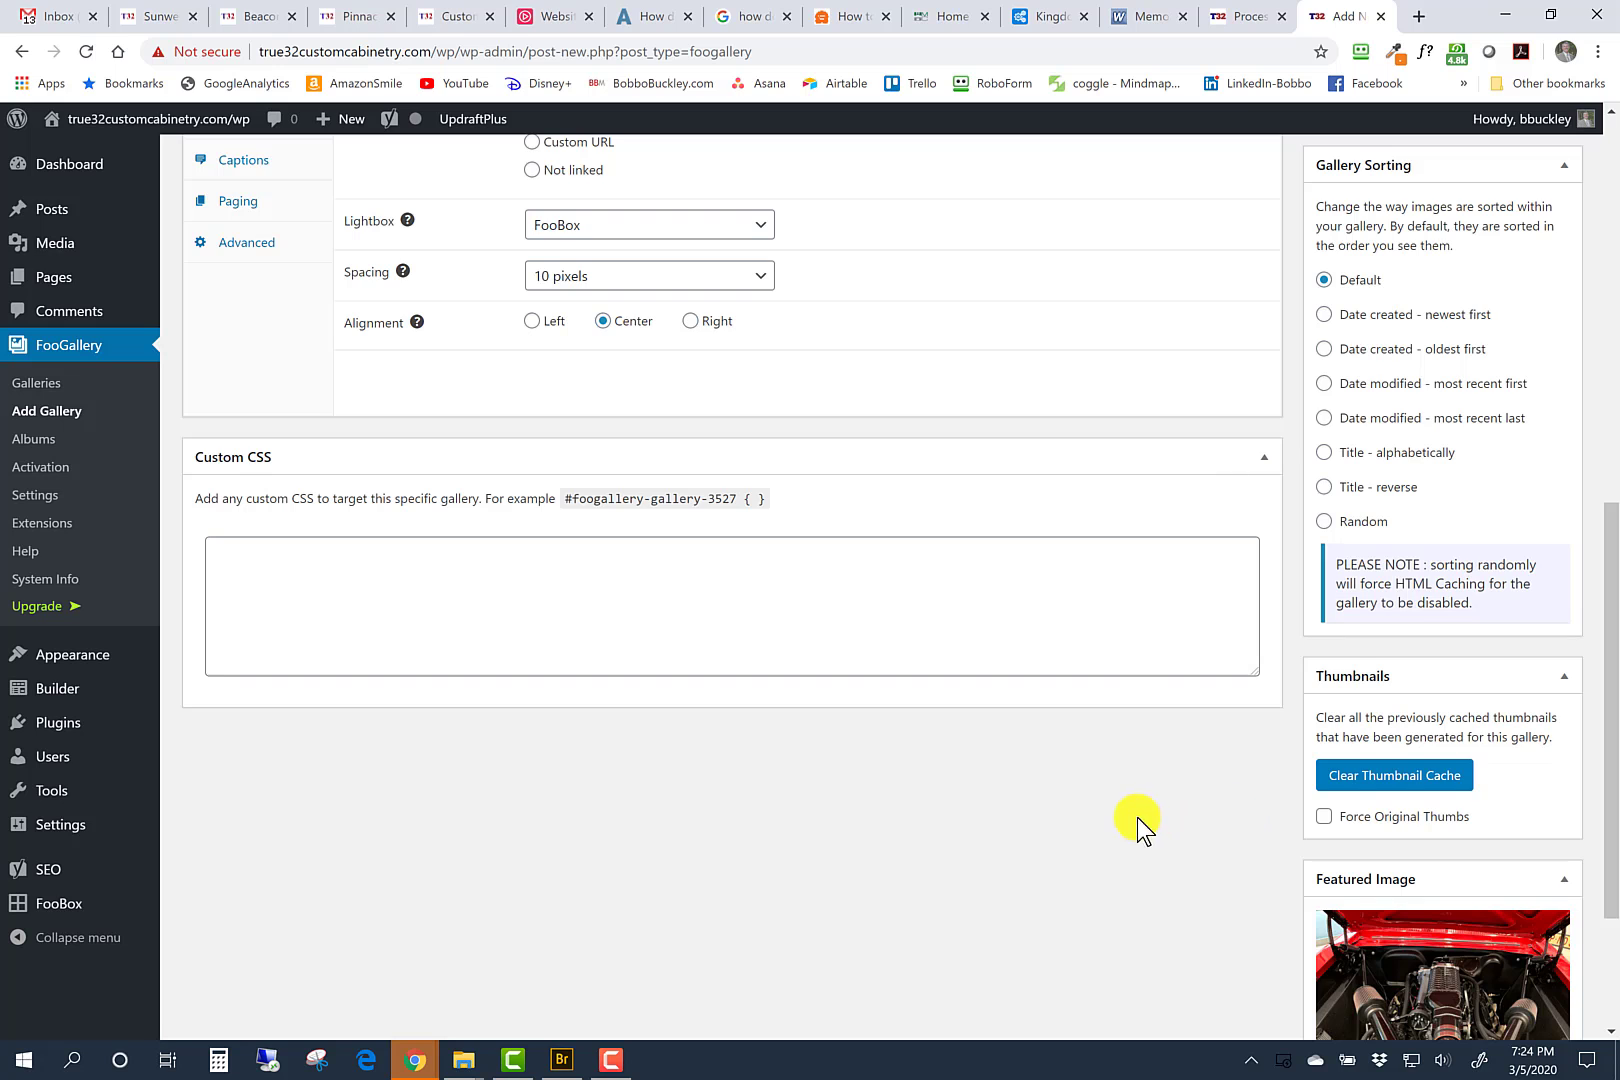
pyautogui.scroll(9, 1136, 812)
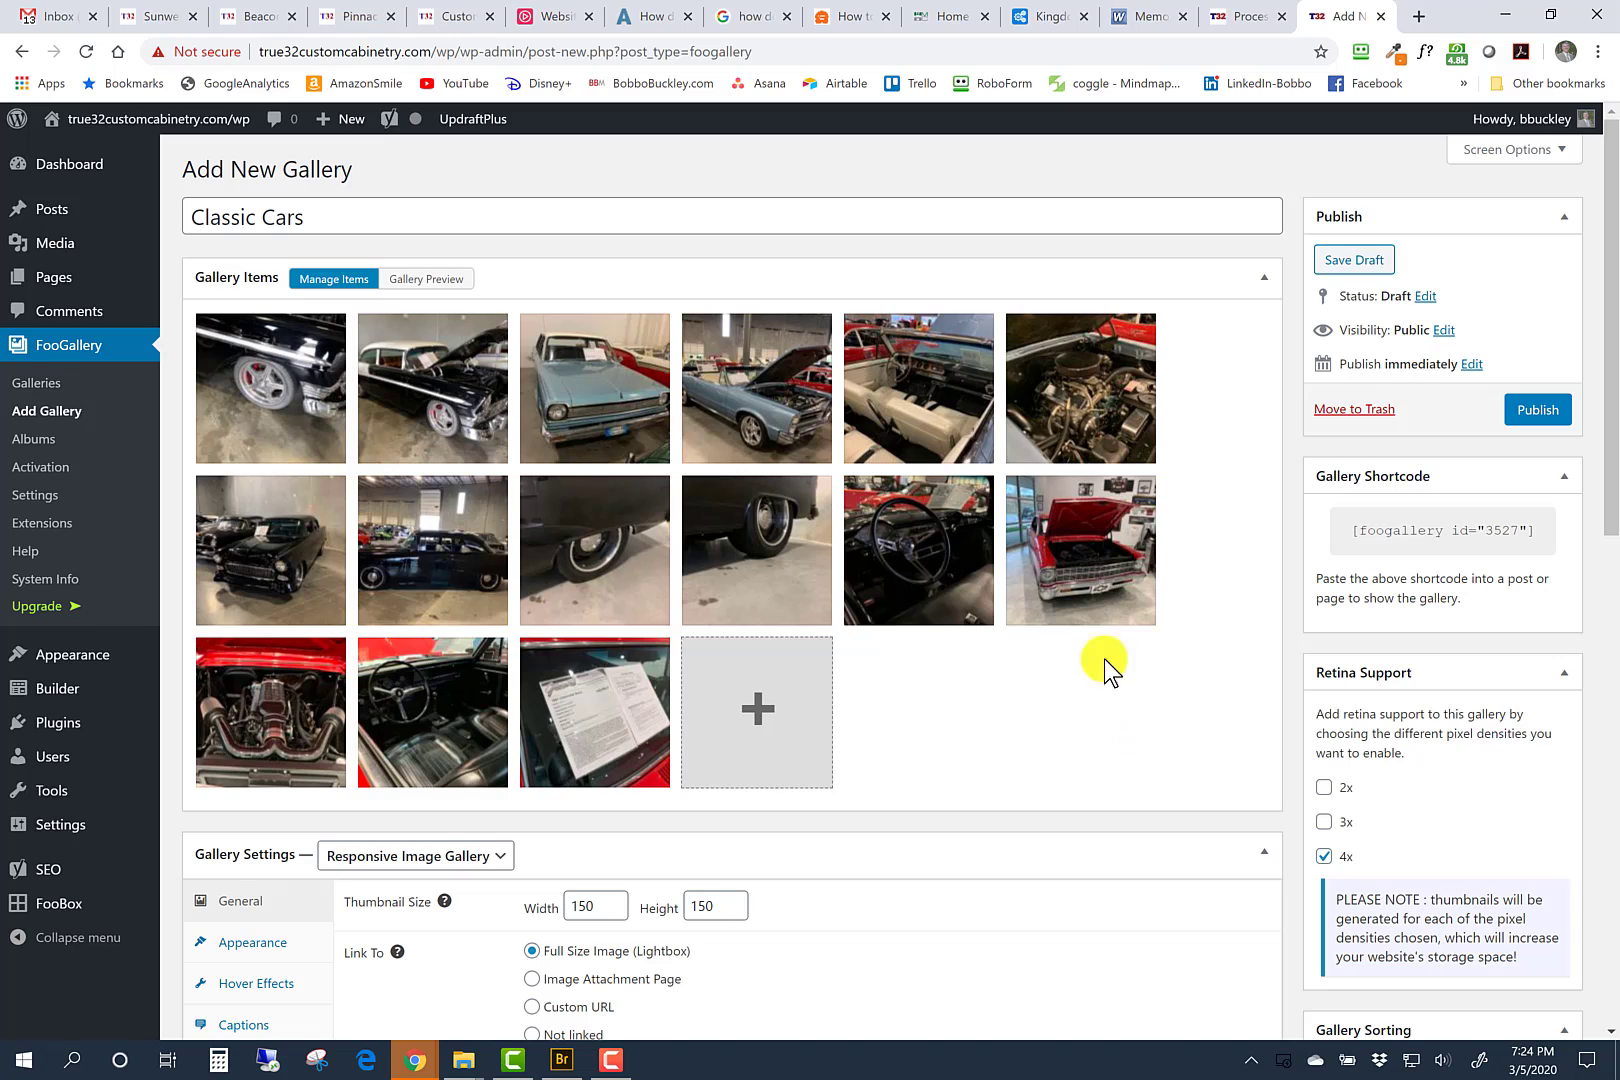
pyautogui.moveTo(948, 595)
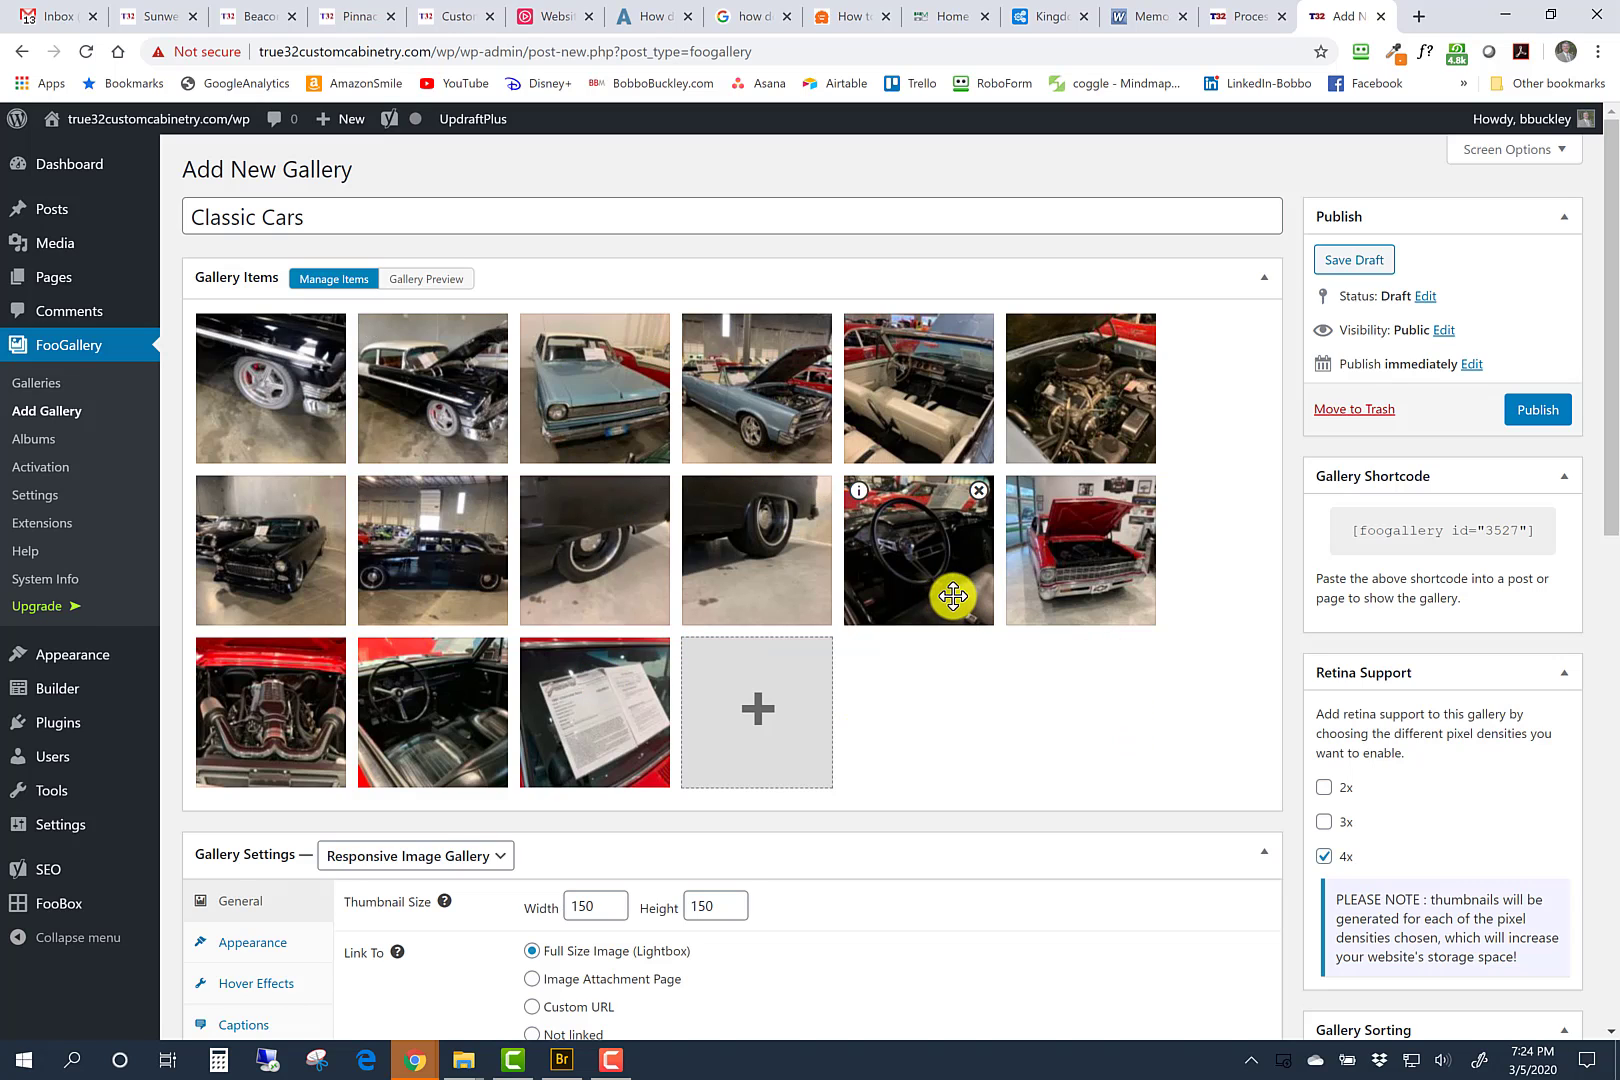